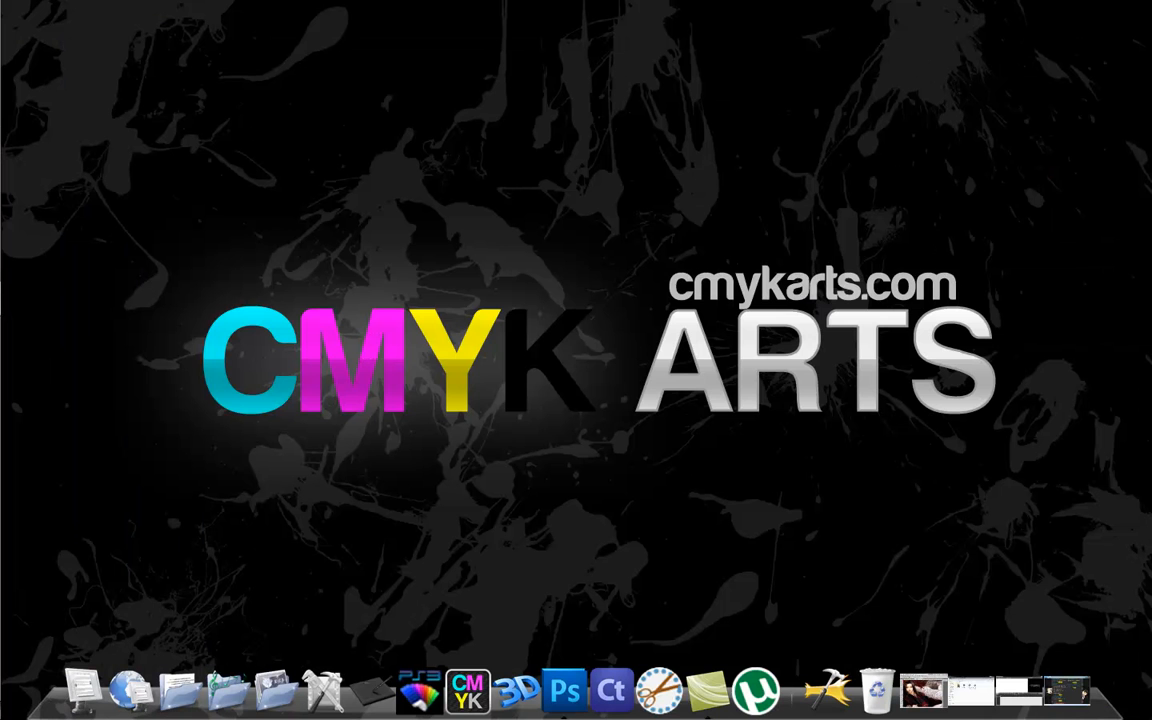
Look up the PS3 Theme Builder folder among the installed programs.
mouse_move(5, 272)
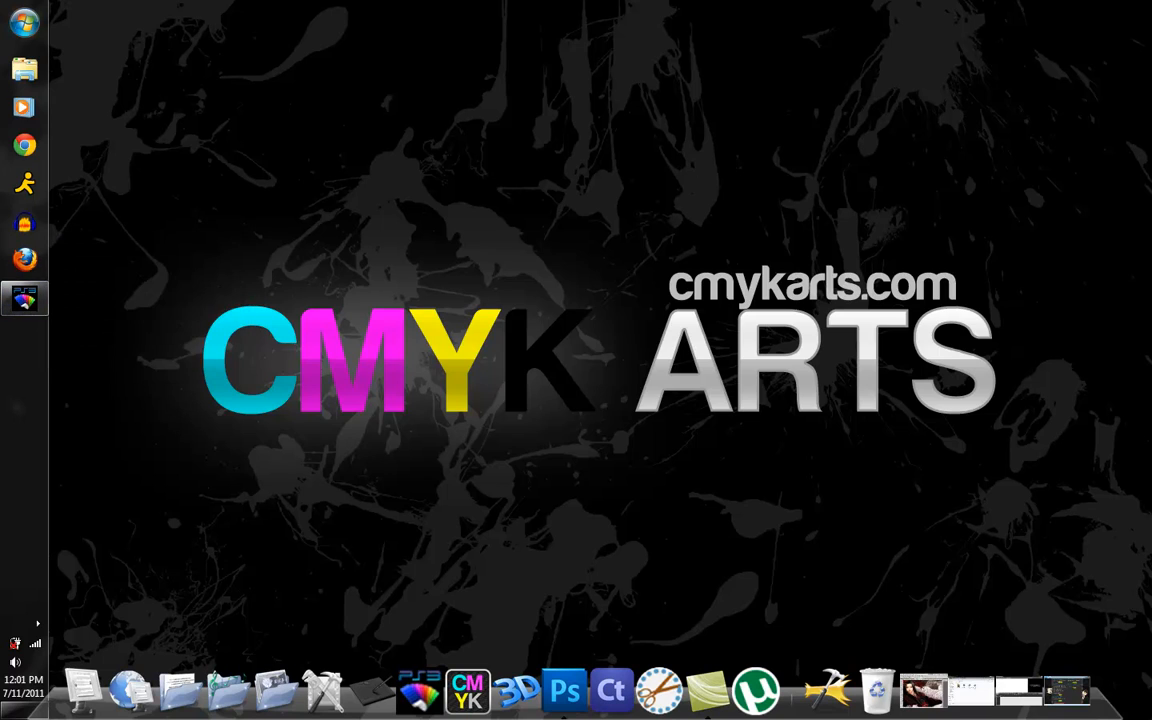
key(super)
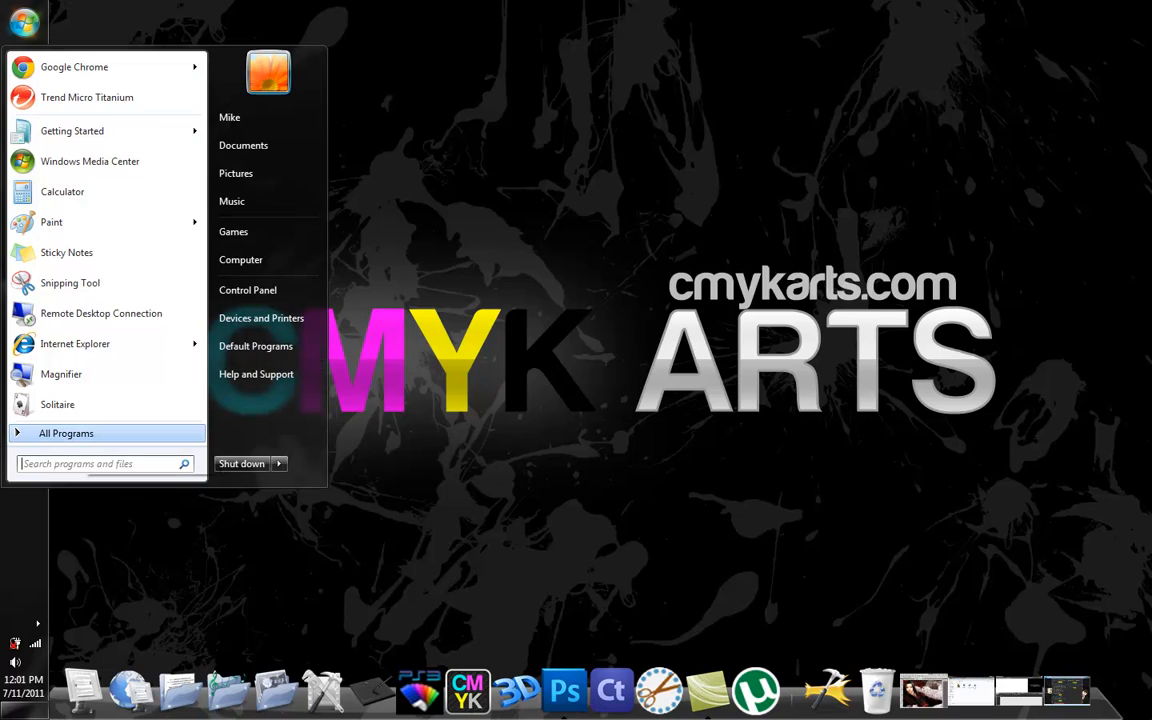
click(80, 434)
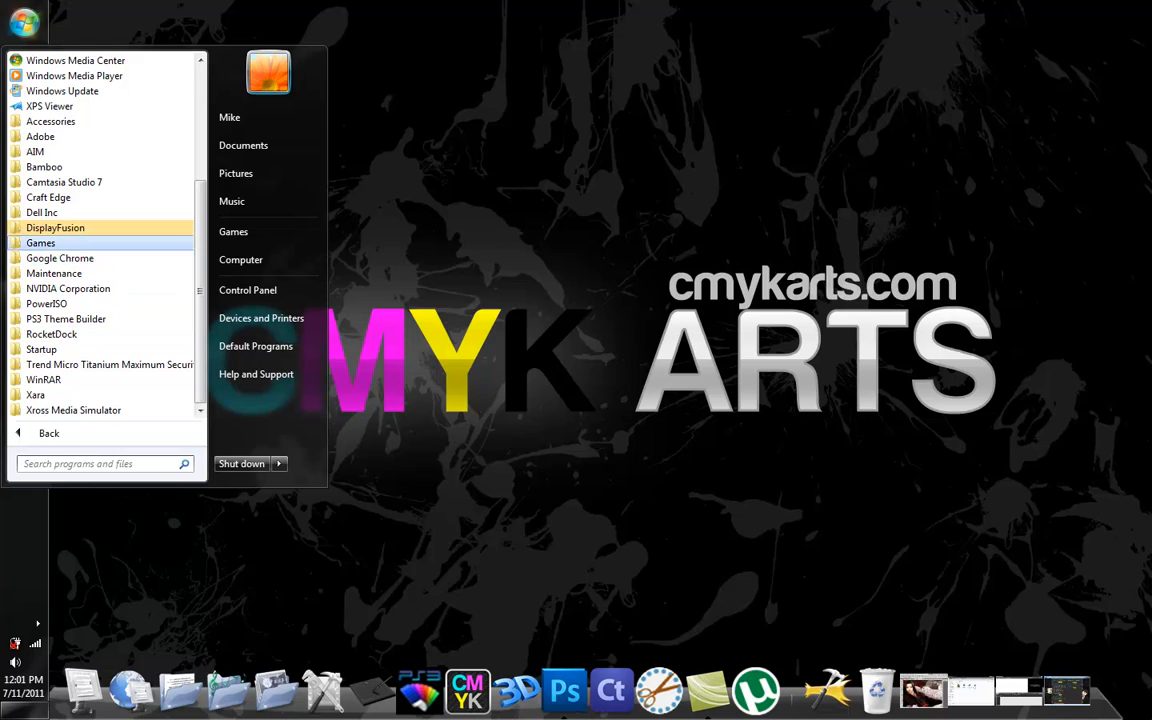
click(66, 318)
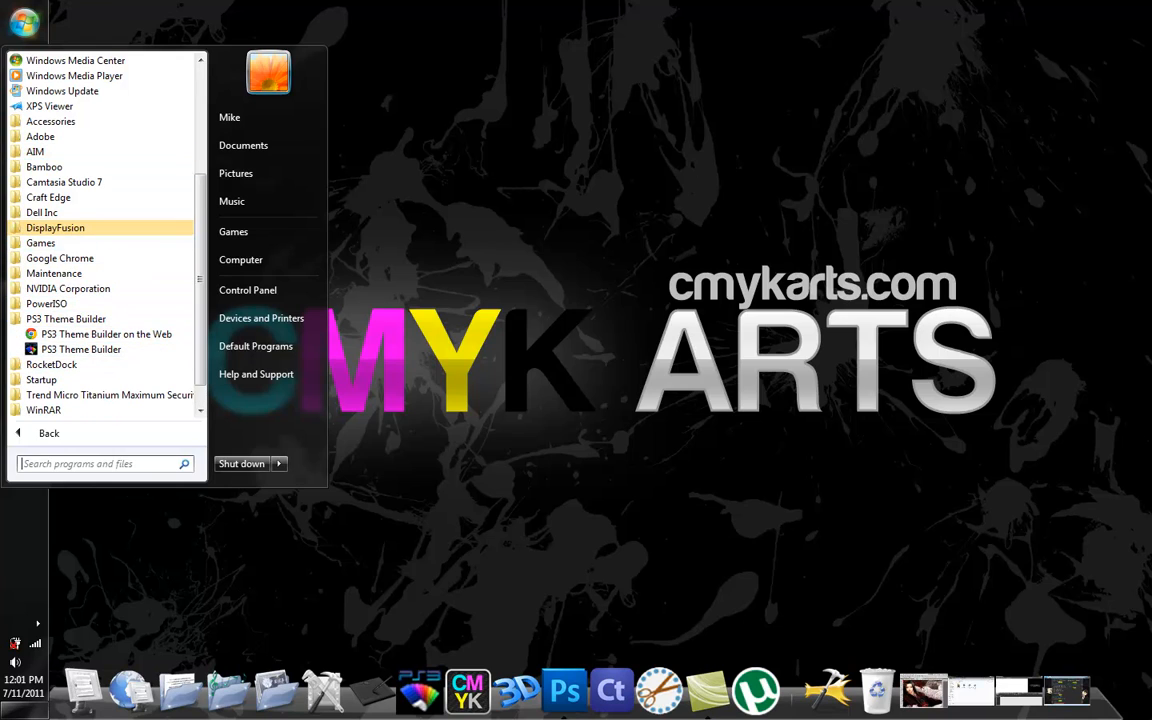
key(Escape)
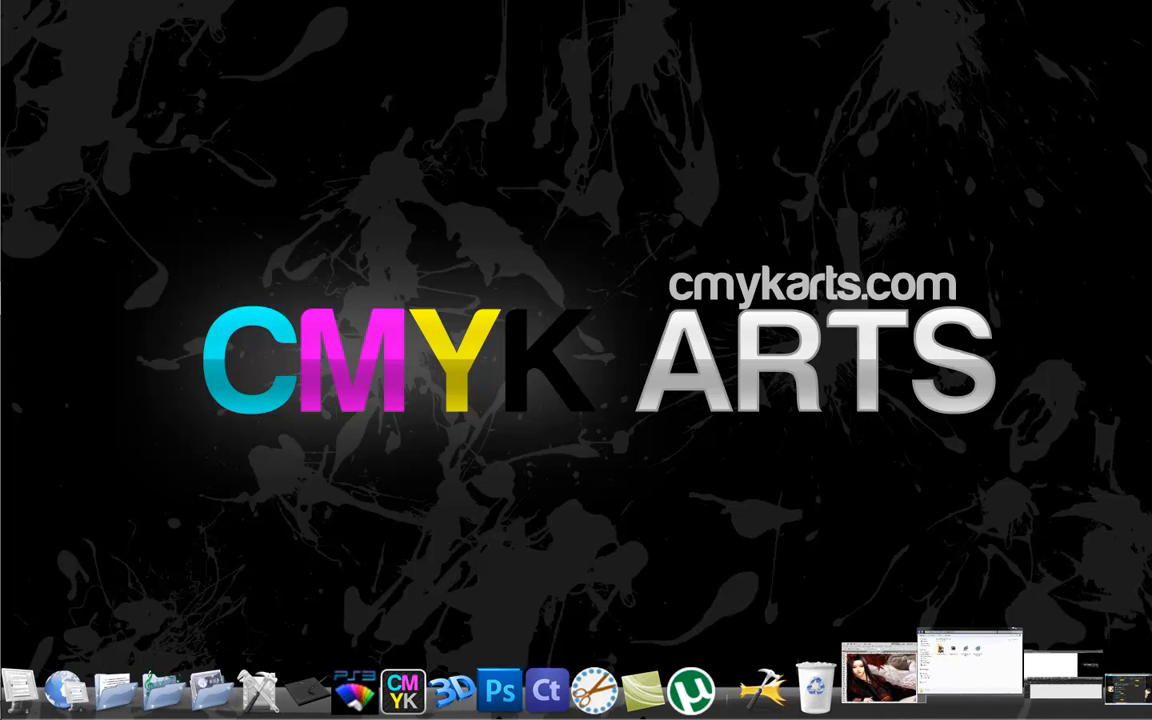
View the contents of the sample PS3 files folder inside ps3 theme builder, and minimize the folder window.
click(972, 667)
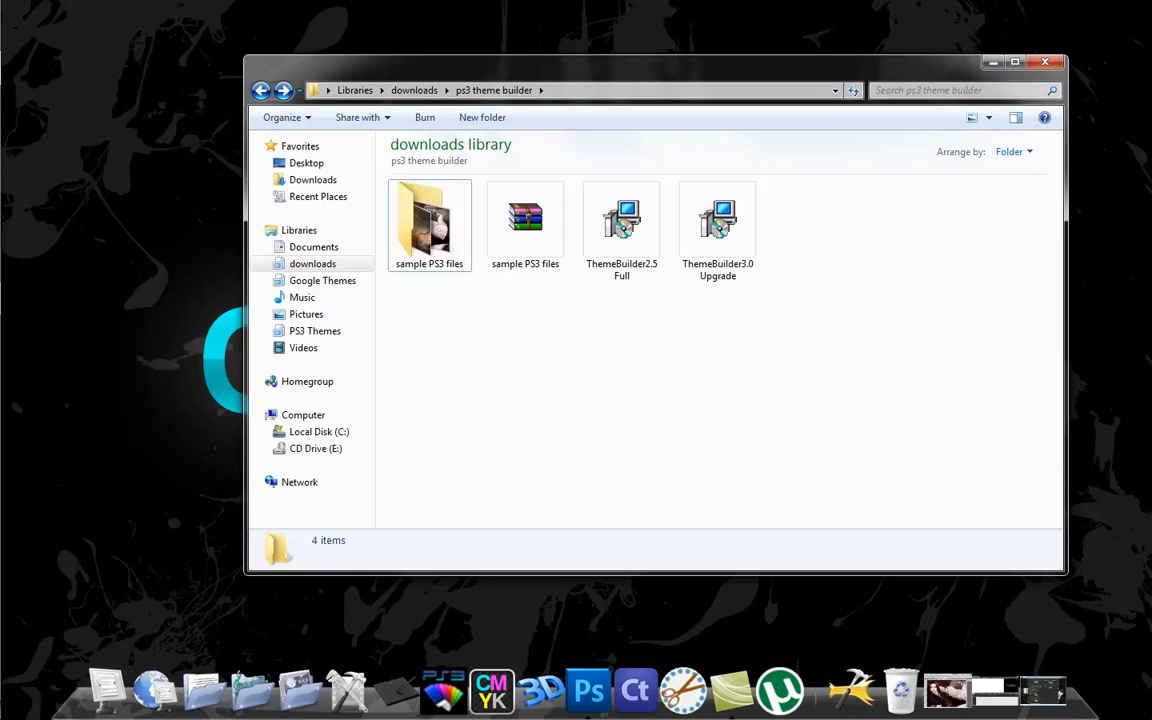
drag(640, 67, 670, 59)
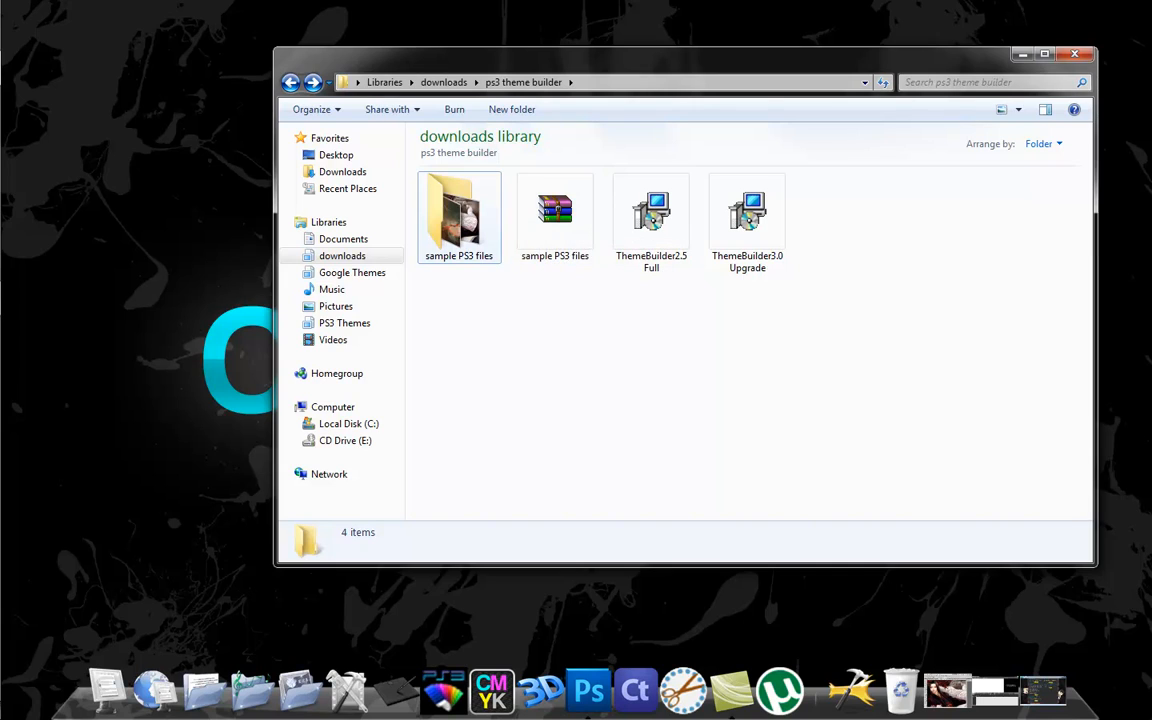
click(459, 218)
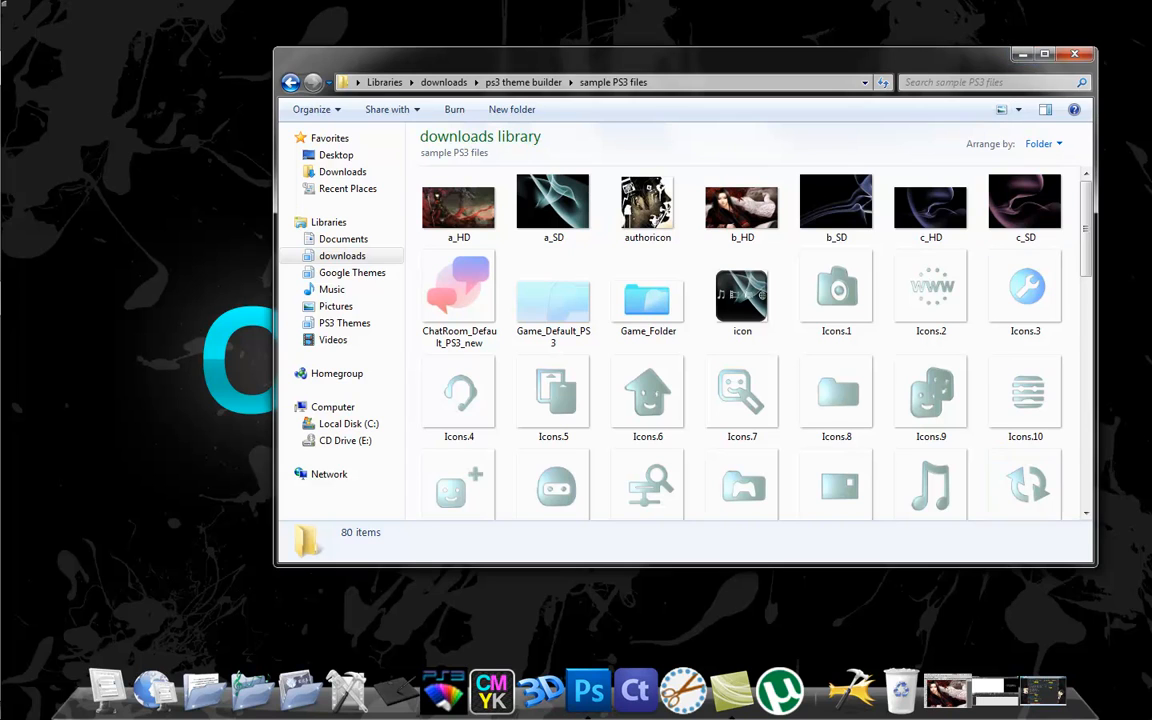
click(1022, 54)
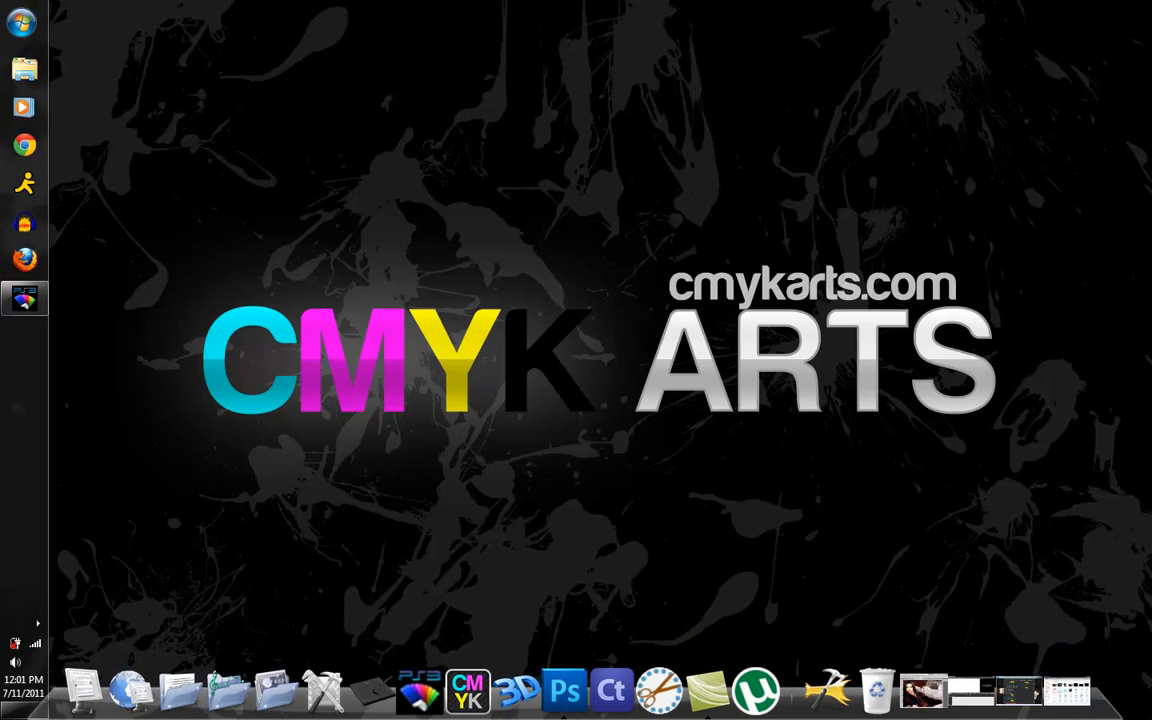
Switch to PS3 Theme Builder and open the sample theme file from the sample PS3 files folder under Downloads, ps3 theme builder.
click(24, 299)
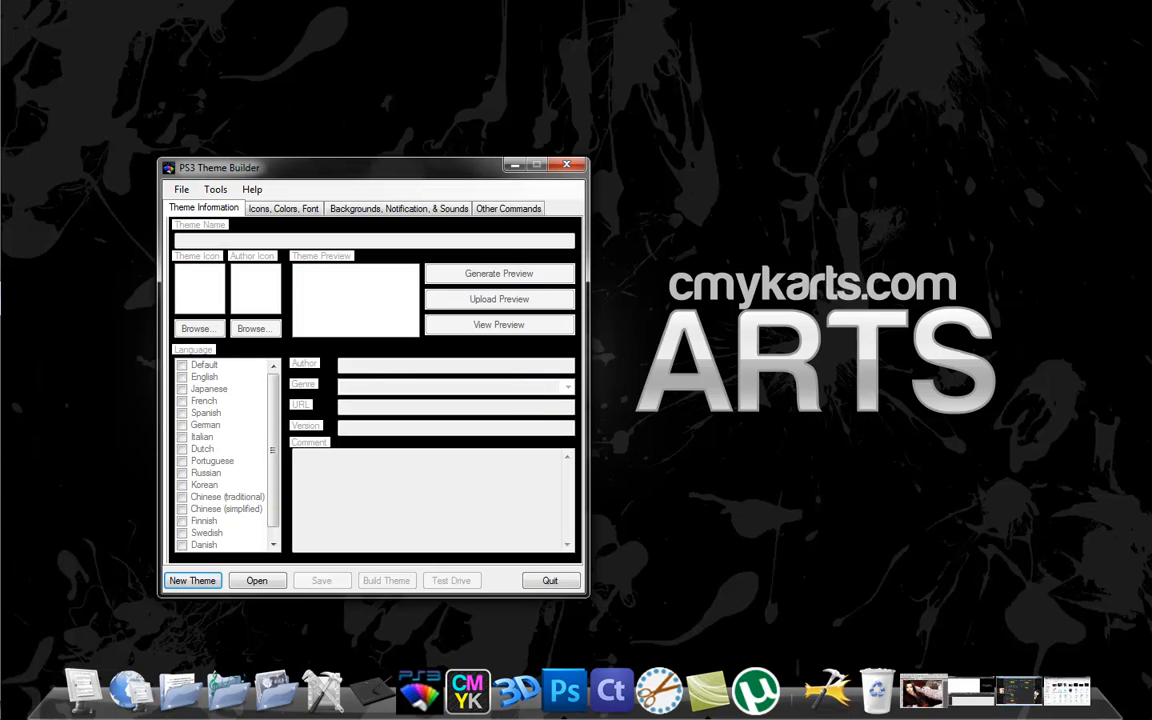
drag(374, 167, 388, 86)
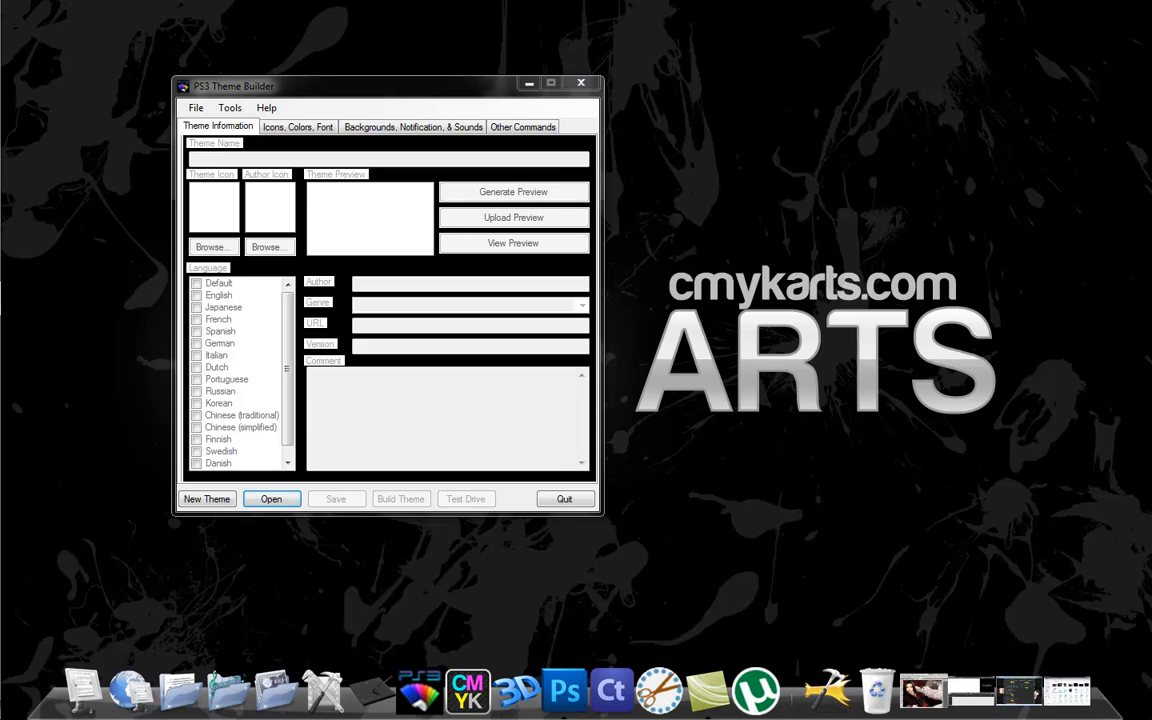
click(271, 499)
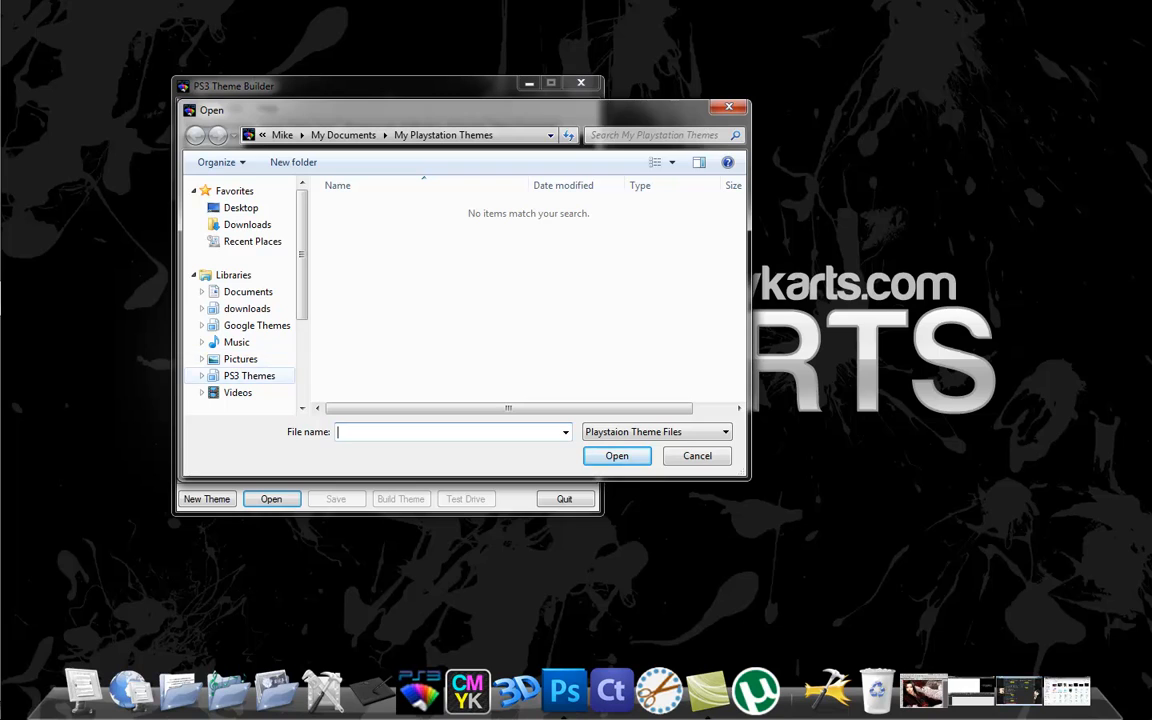
click(247, 225)
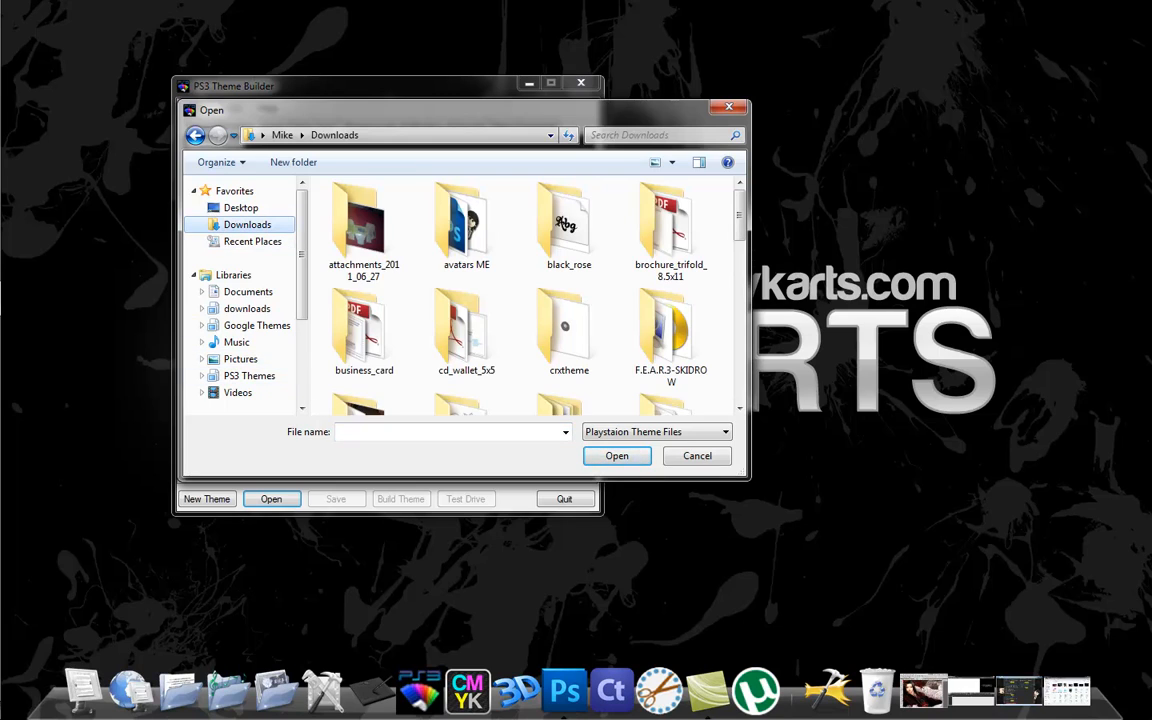
scroll(569, 260, down, 1)
scroll(580, 300, down, 2)
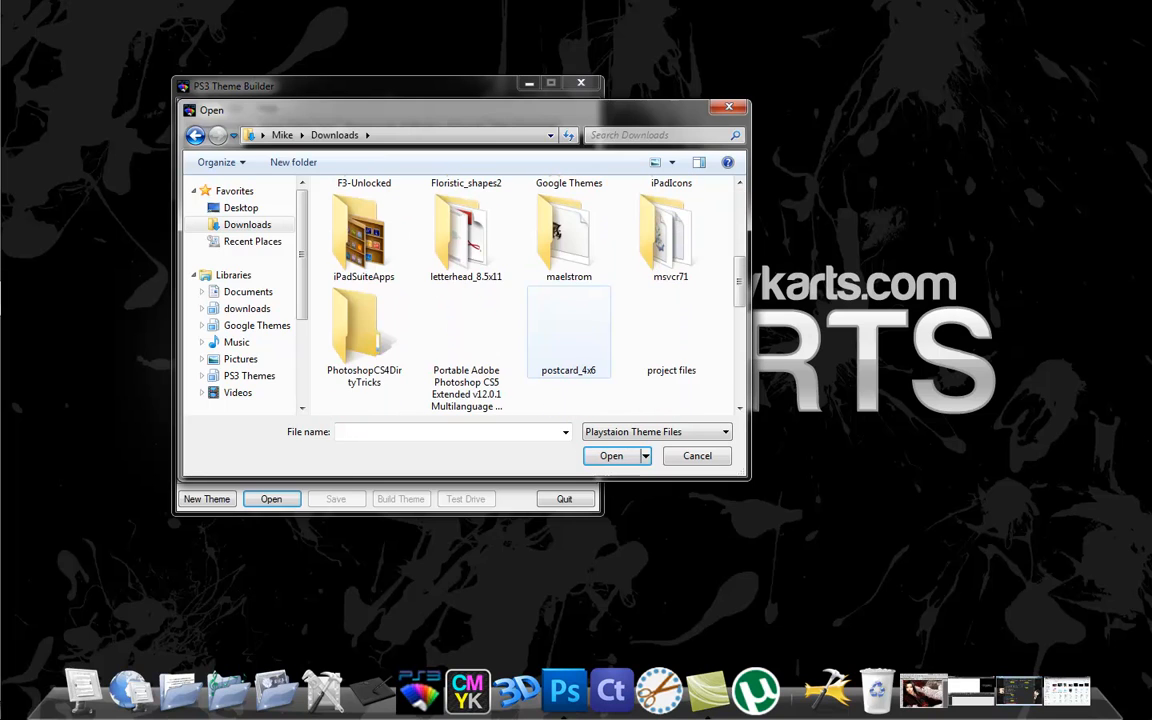
scroll(590, 300, down, 2)
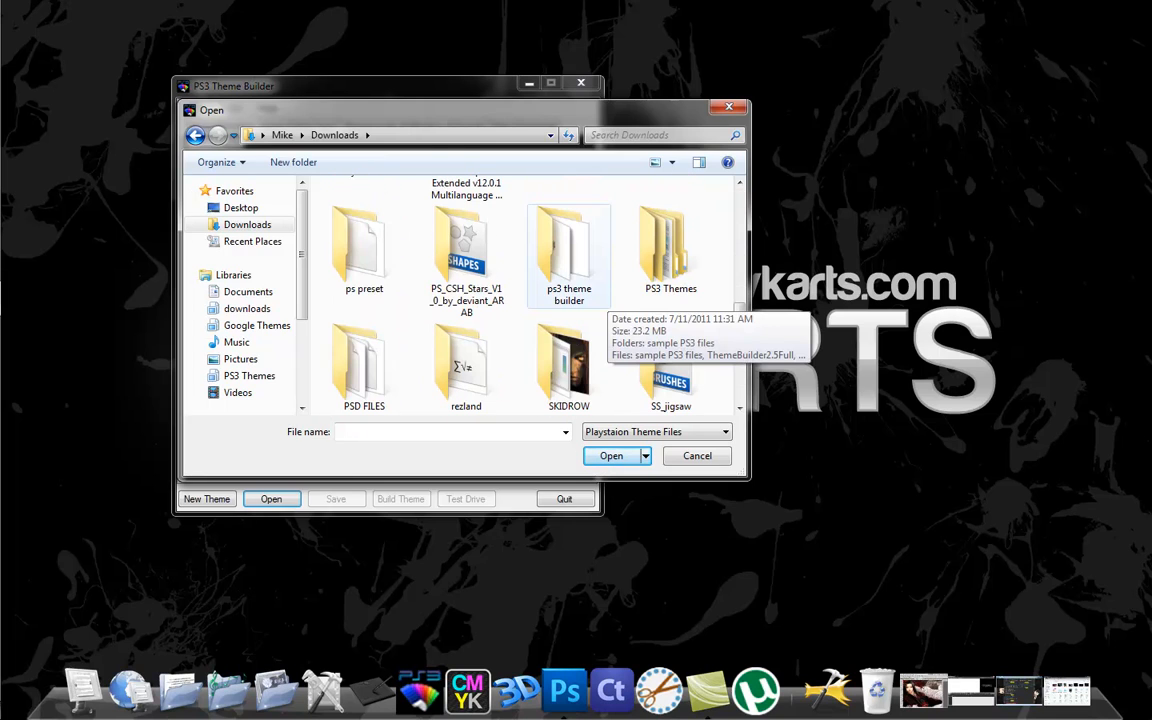
double_click(590, 298)
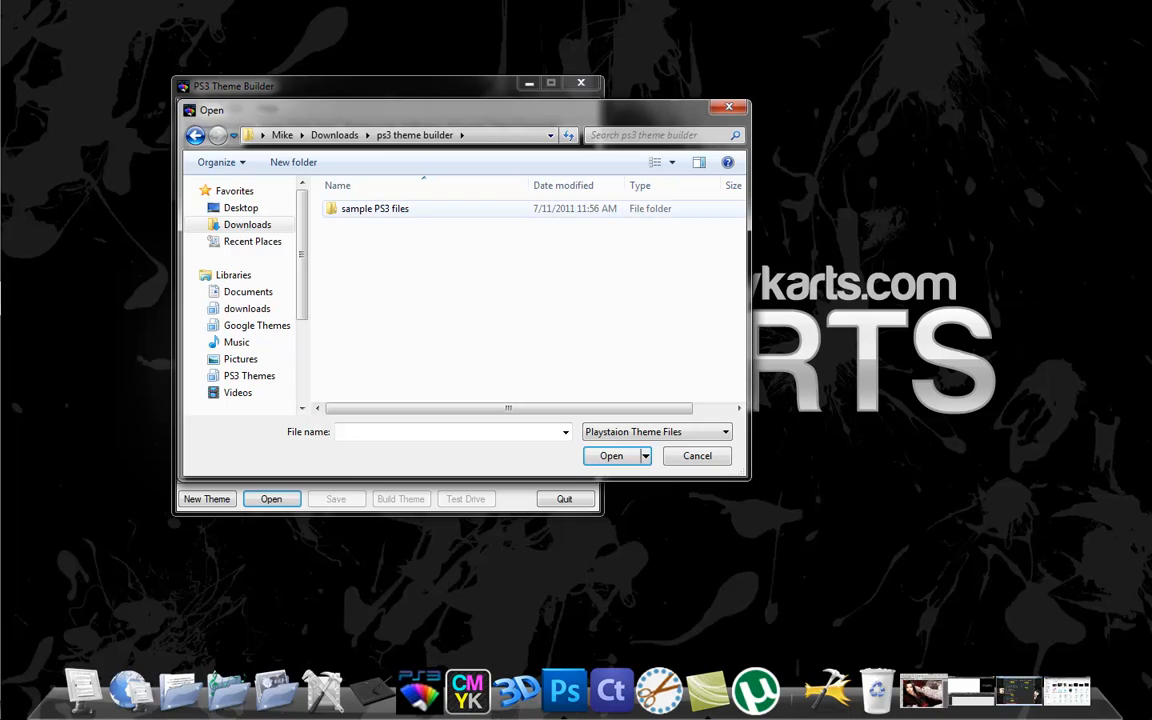
double_click(375, 209)
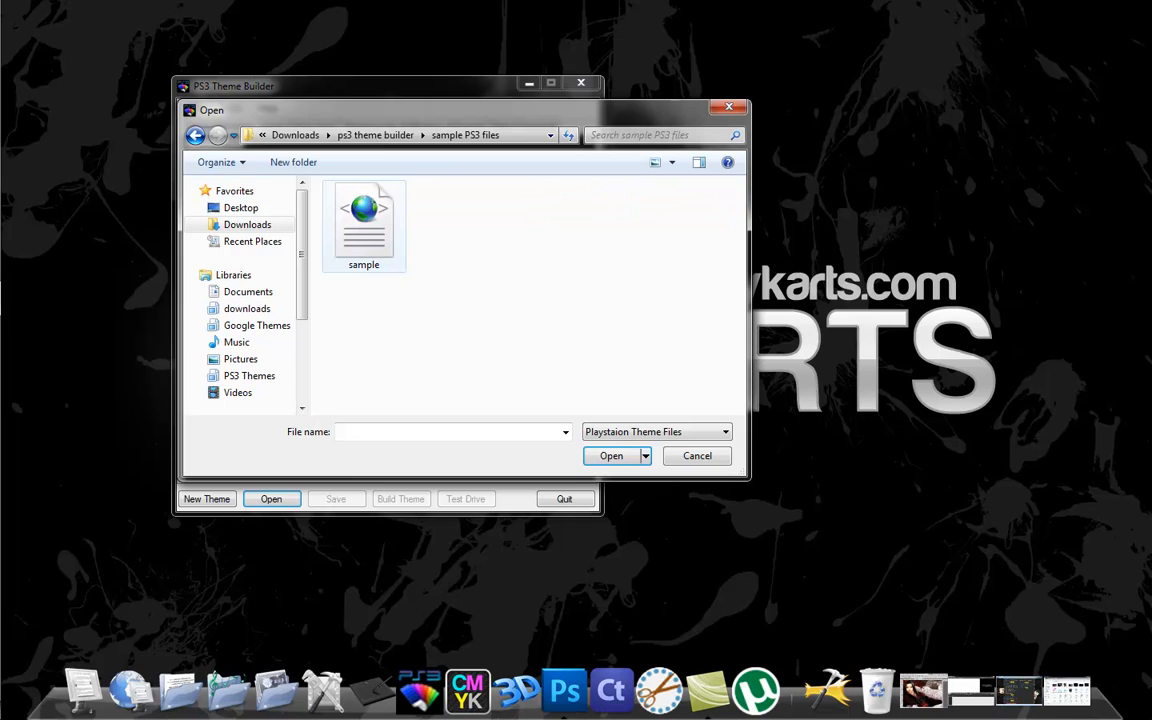
click(373, 234)
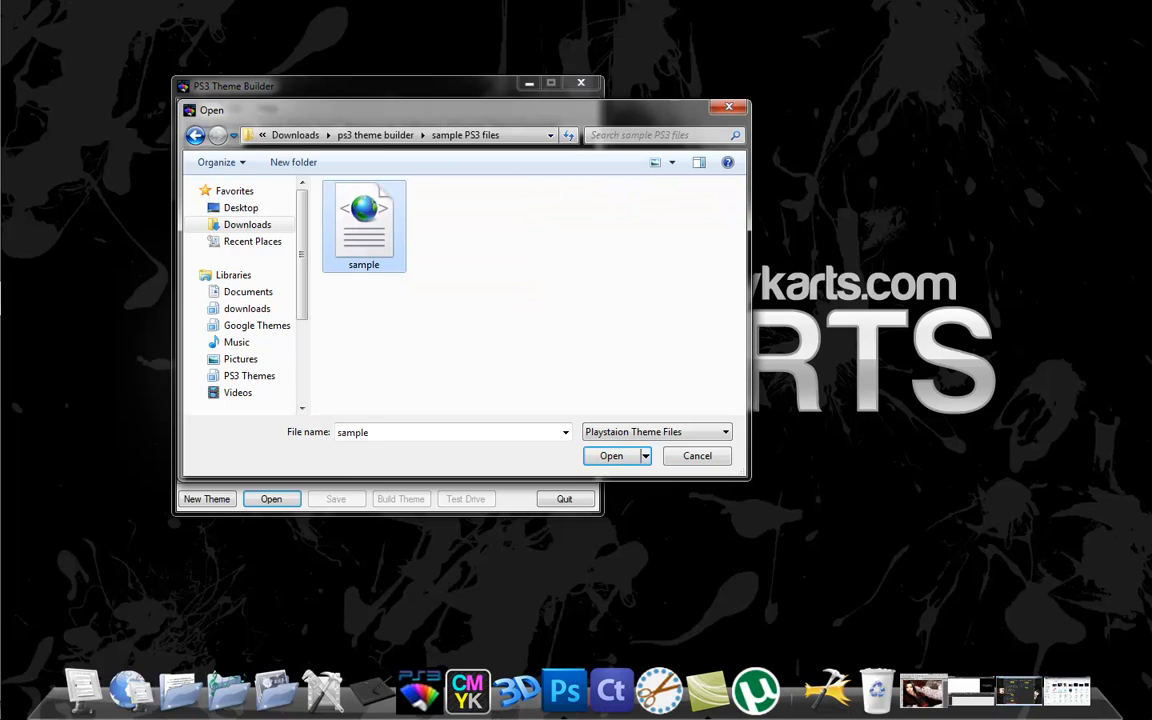
click(612, 456)
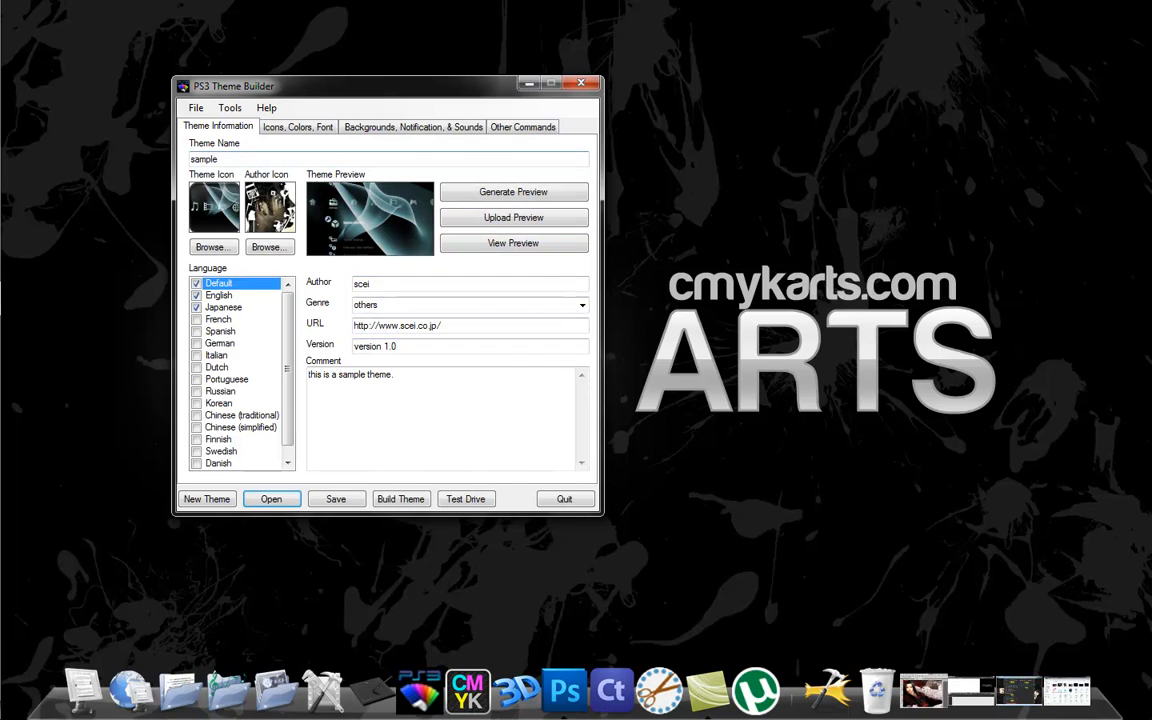
Rename the theme as Anime and enter the author's first name.
double_click(204, 159)
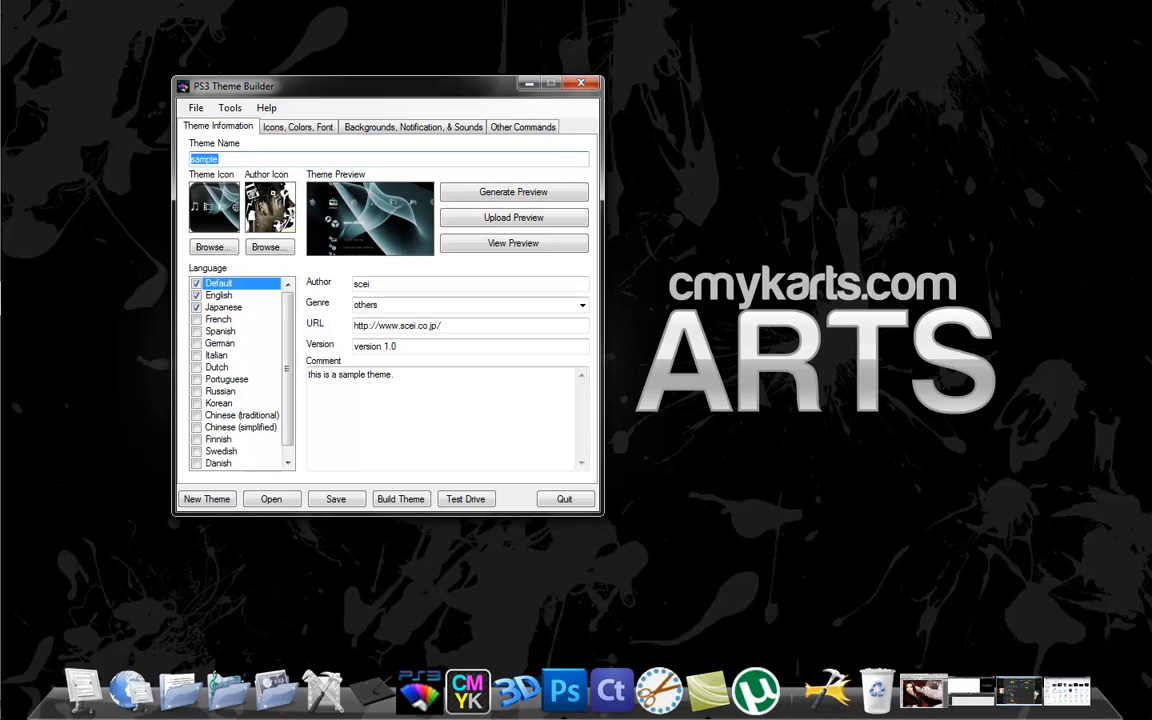
text(Anime)
key(Tab)
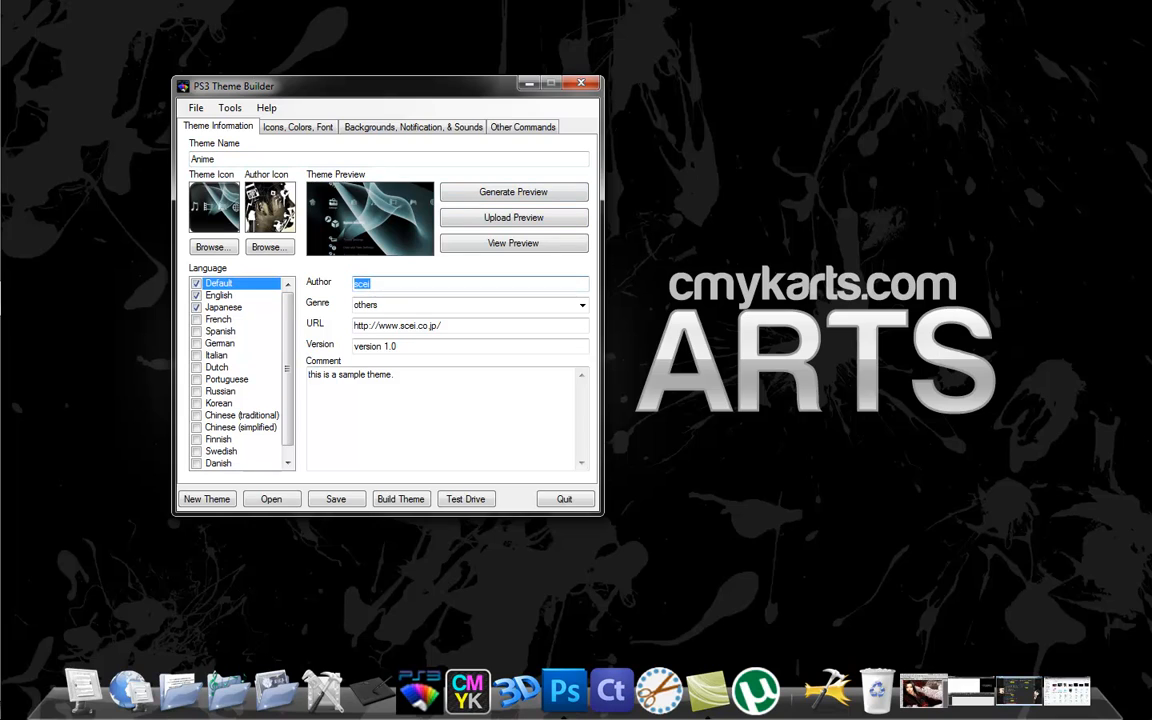
text(Mike)
key(Tab)
text(art/)
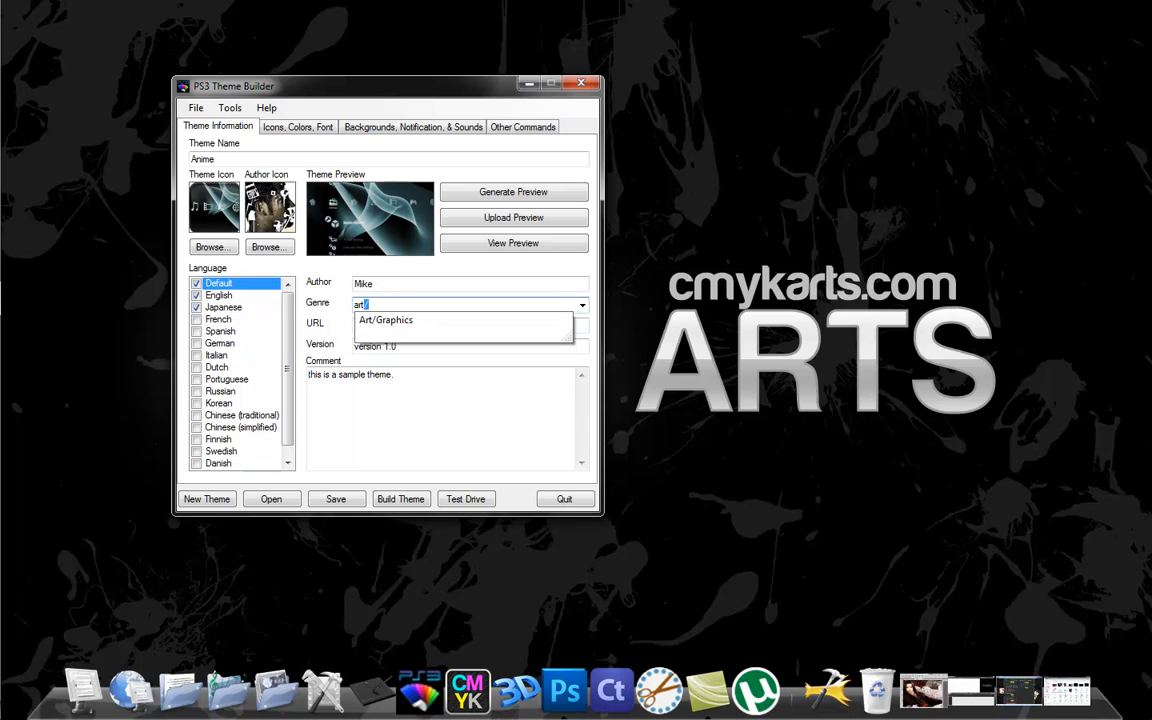
key(Return)
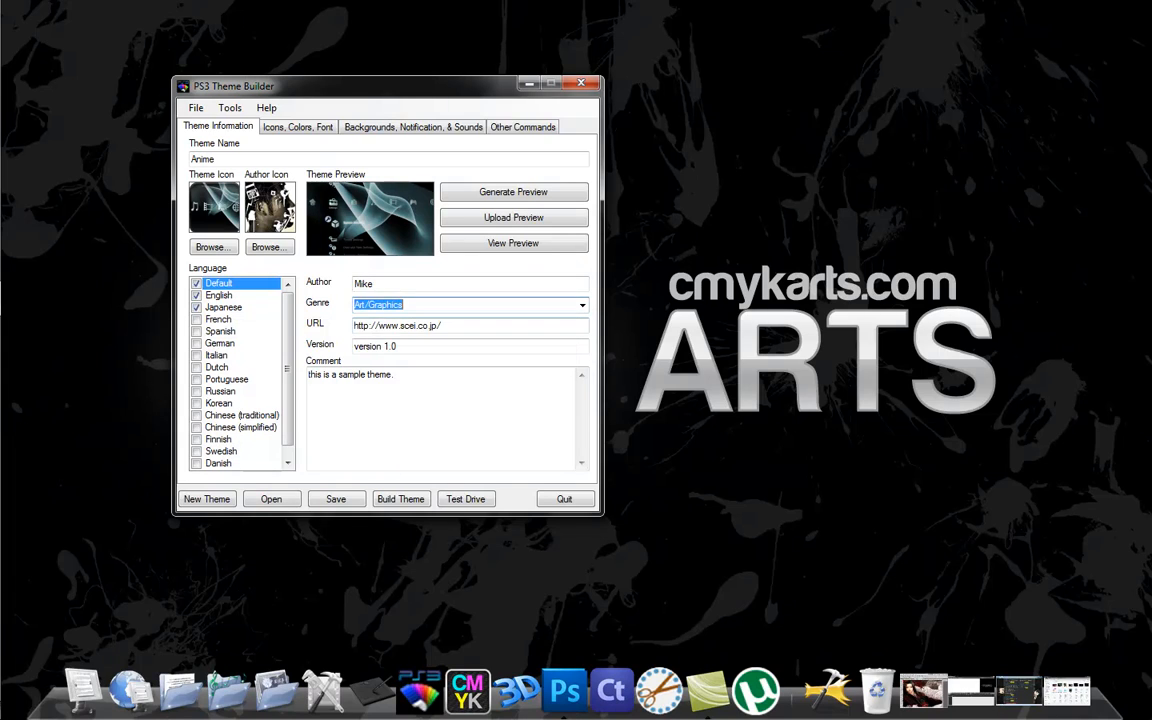
key(Tab)
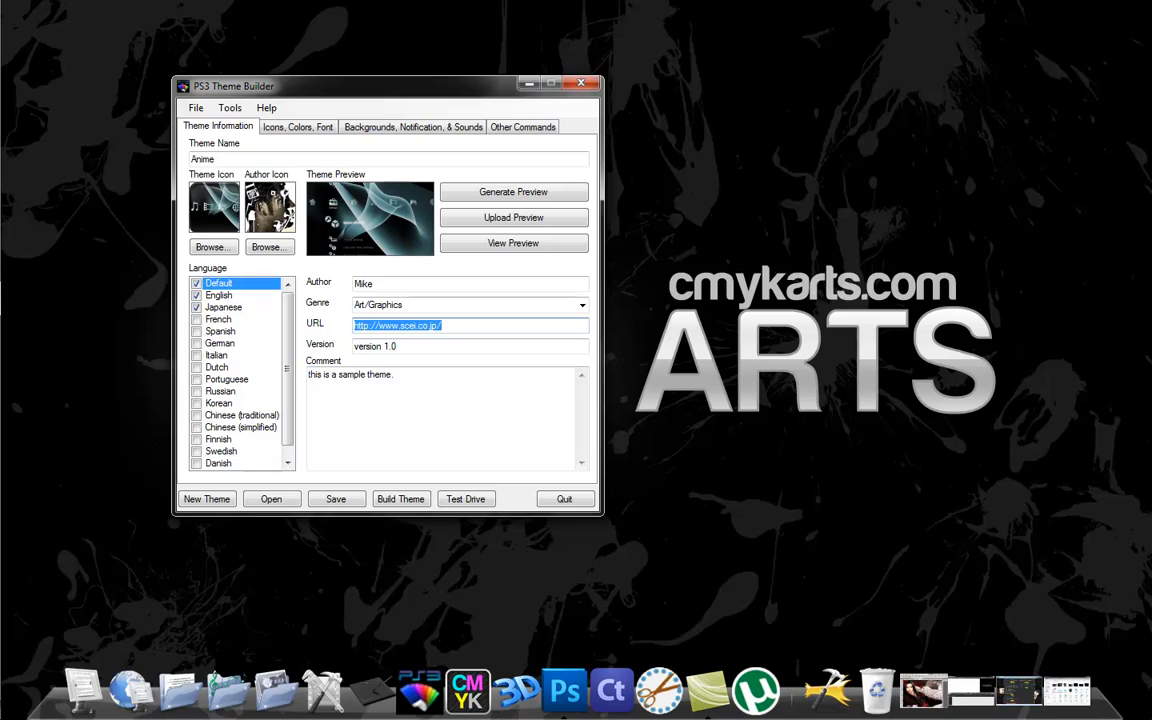
click(400, 325)
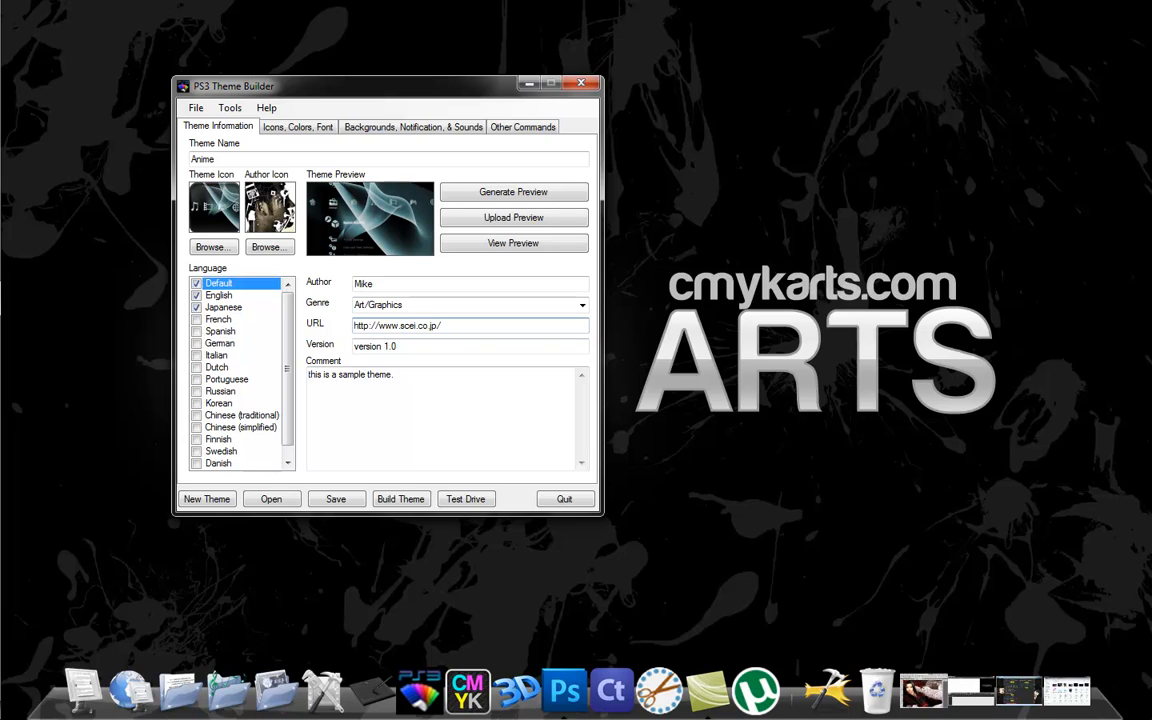
drag(400, 325, 437, 325)
text(cmykarts.com)
Replace the theme's comment with the text anime.
drag(398, 346, 309, 375)
click(396, 375)
text(anime)
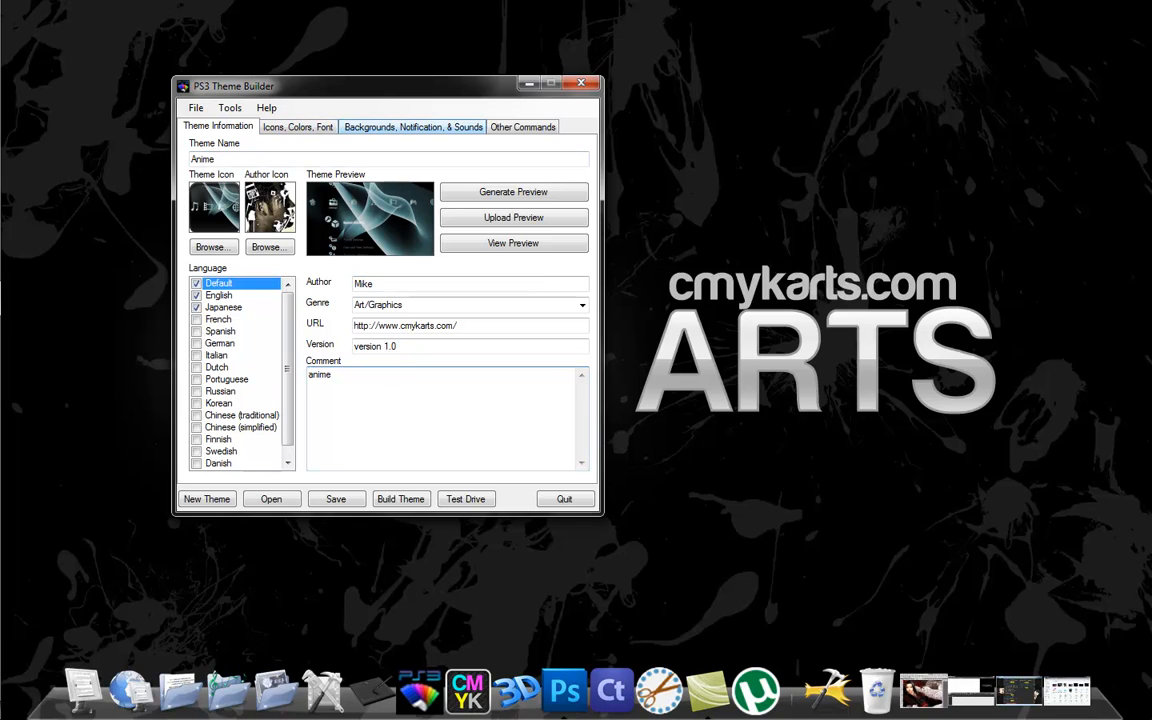
Review the HD and SD images assigned to Background 1, Background 2 and Background 3.
click(413, 127)
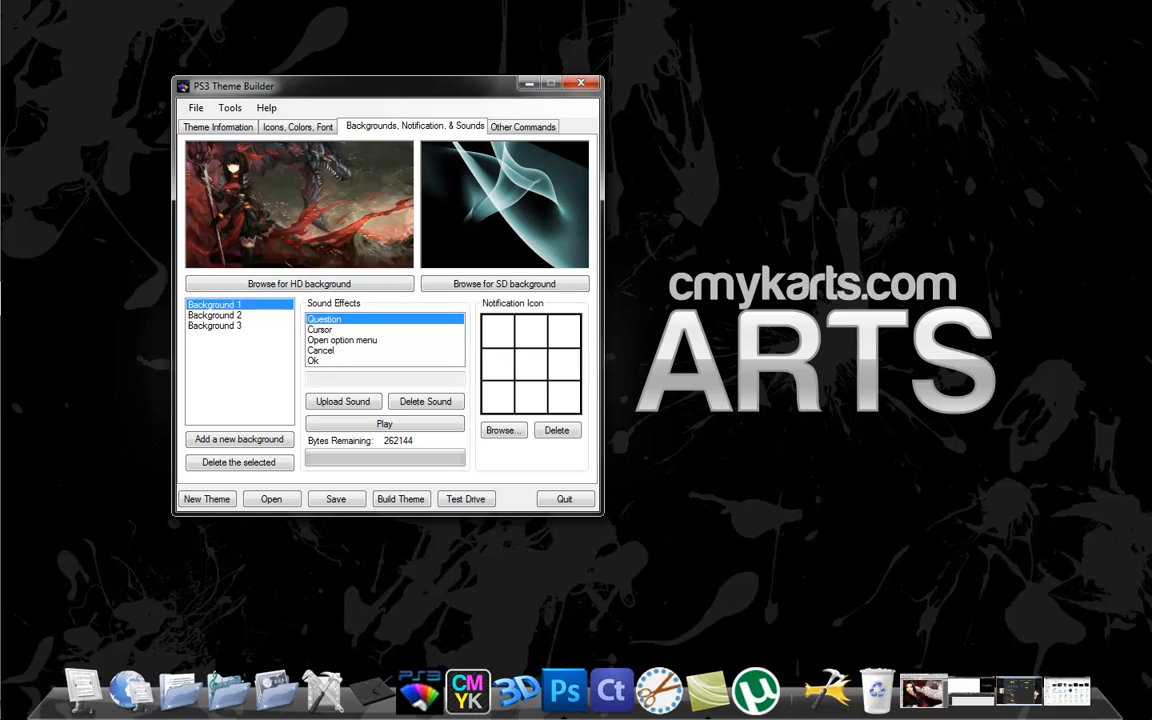
click(216, 315)
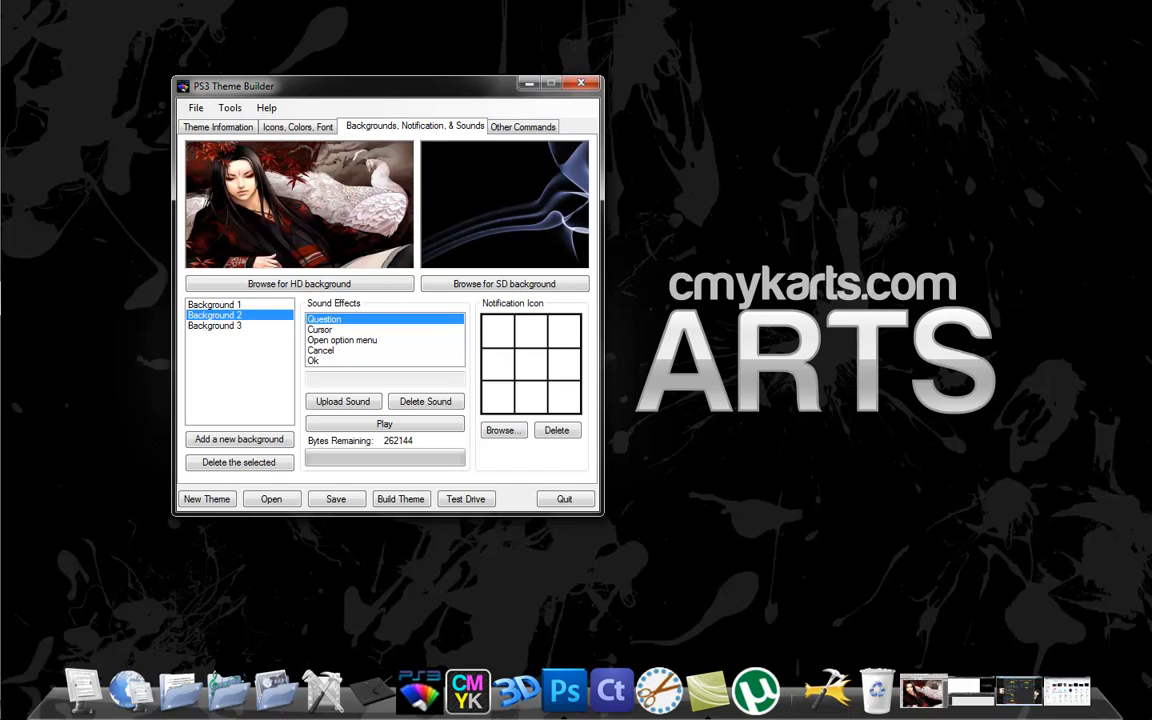
click(216, 326)
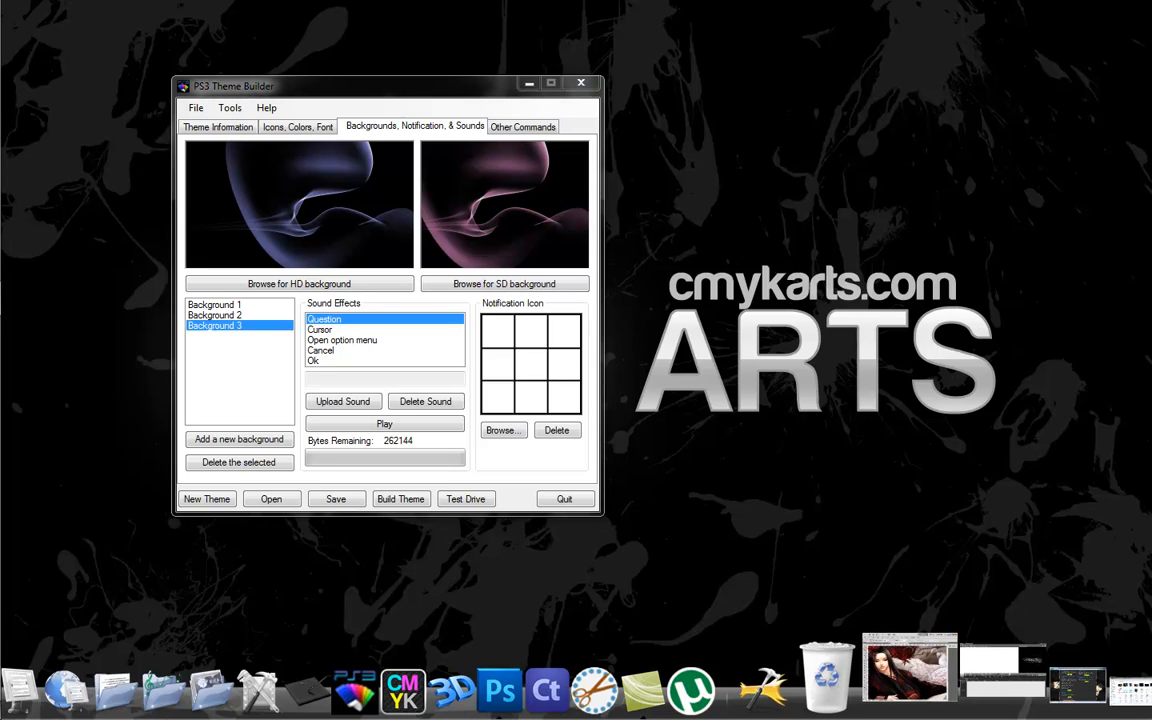
Switch to Photoshop and resize the 1440-900-120540.jpg image to 1920 by 1080 pixels.
click(905, 668)
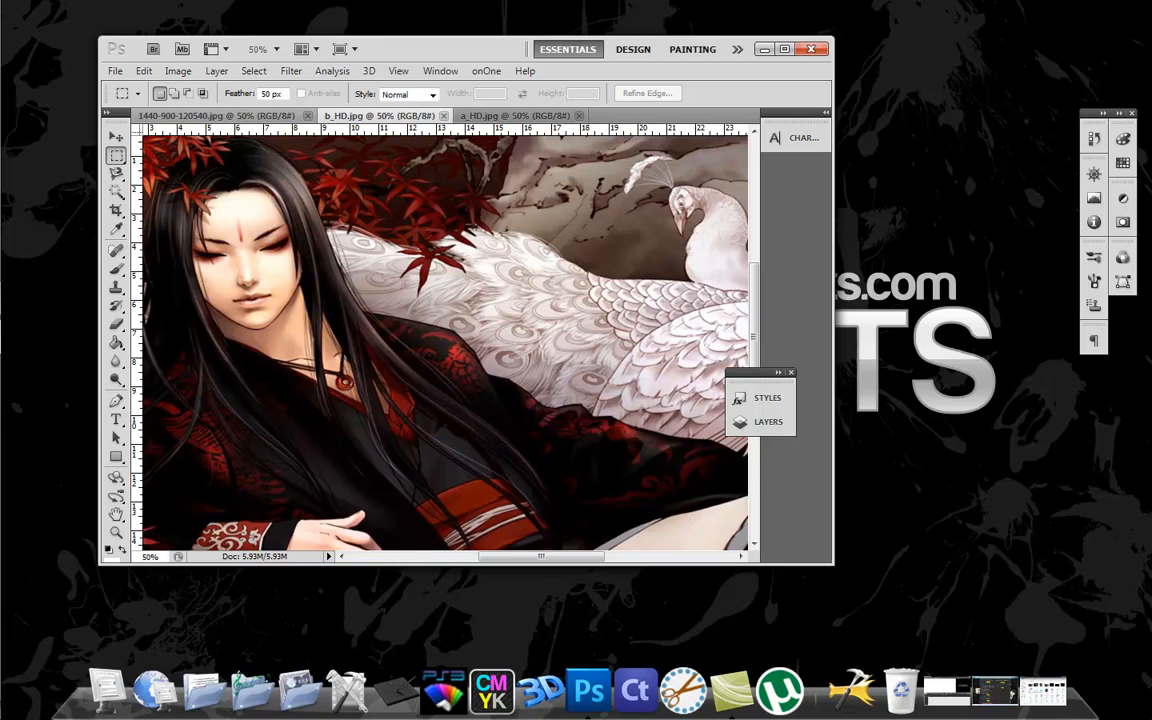
click(215, 115)
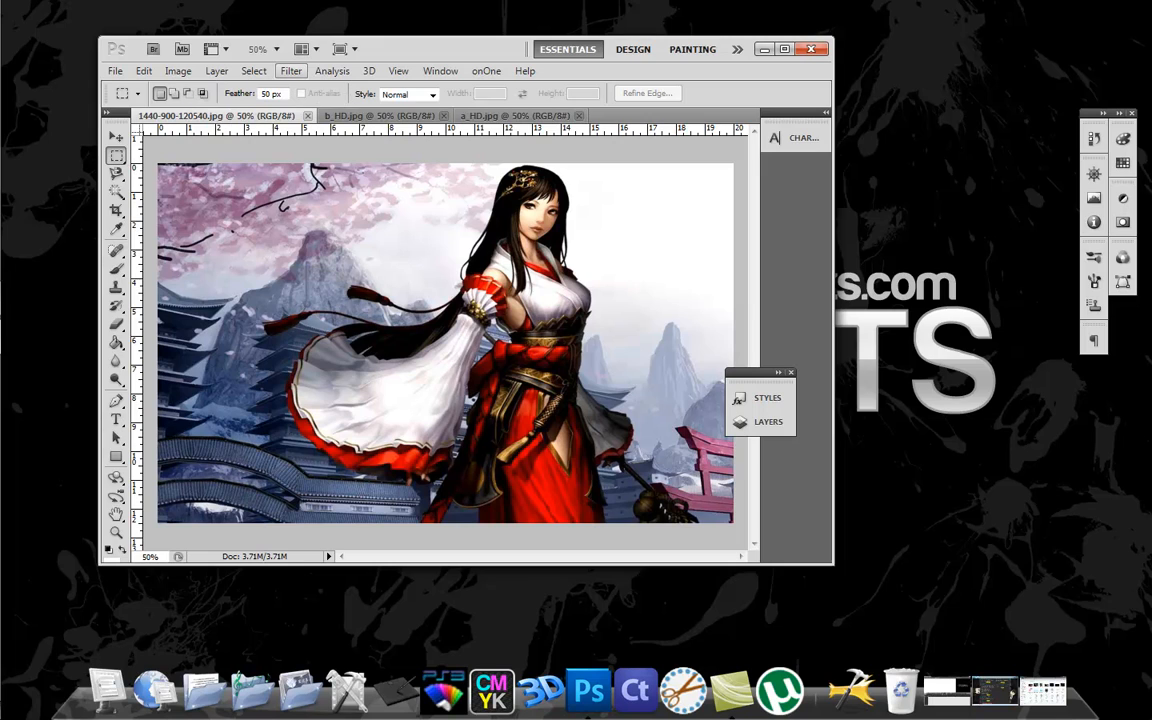
click(178, 71)
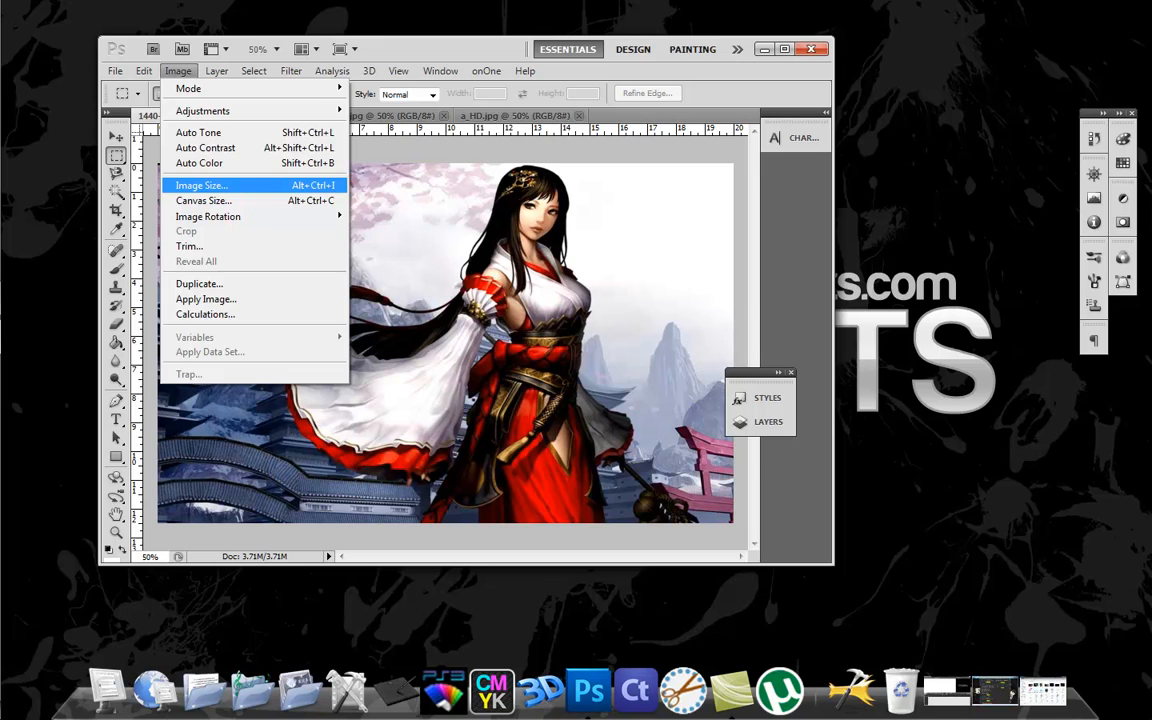
click(202, 185)
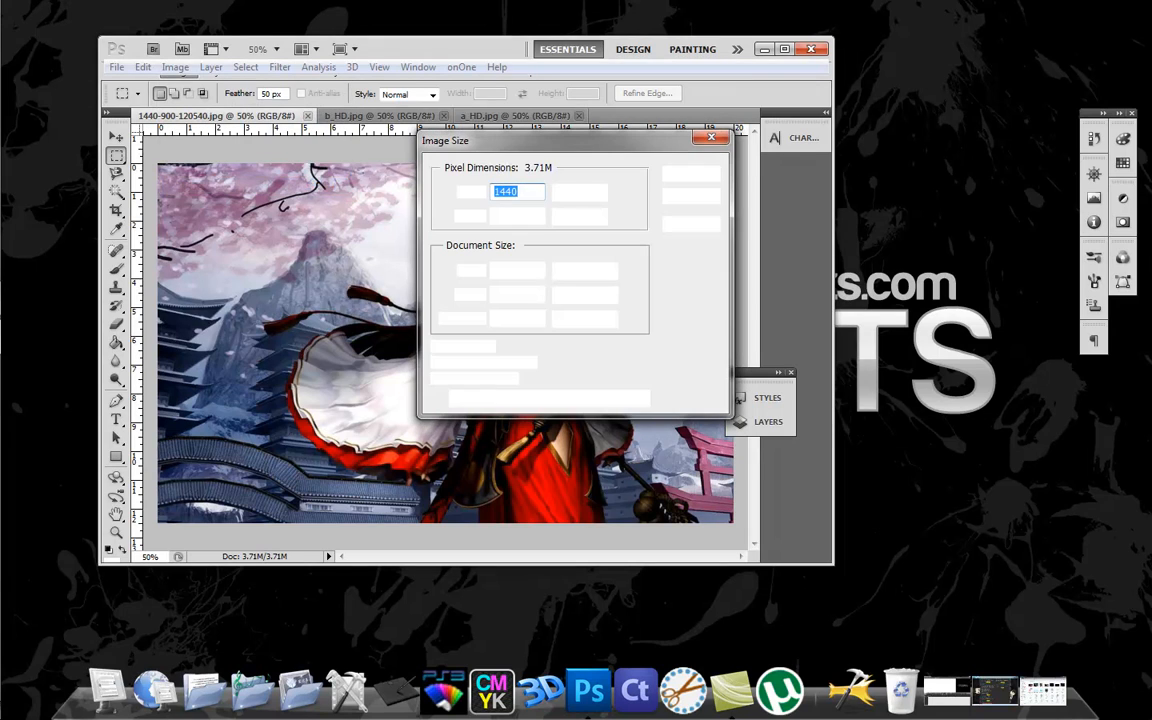
text(1920)
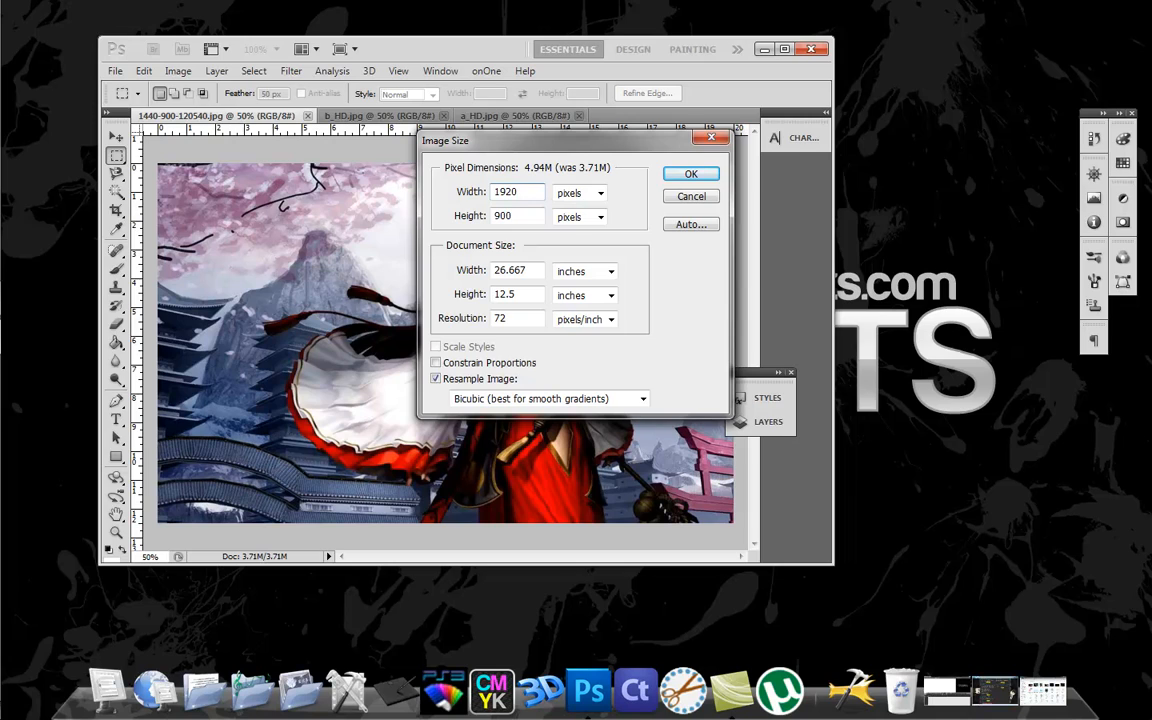
key(Tab)
text(1080)
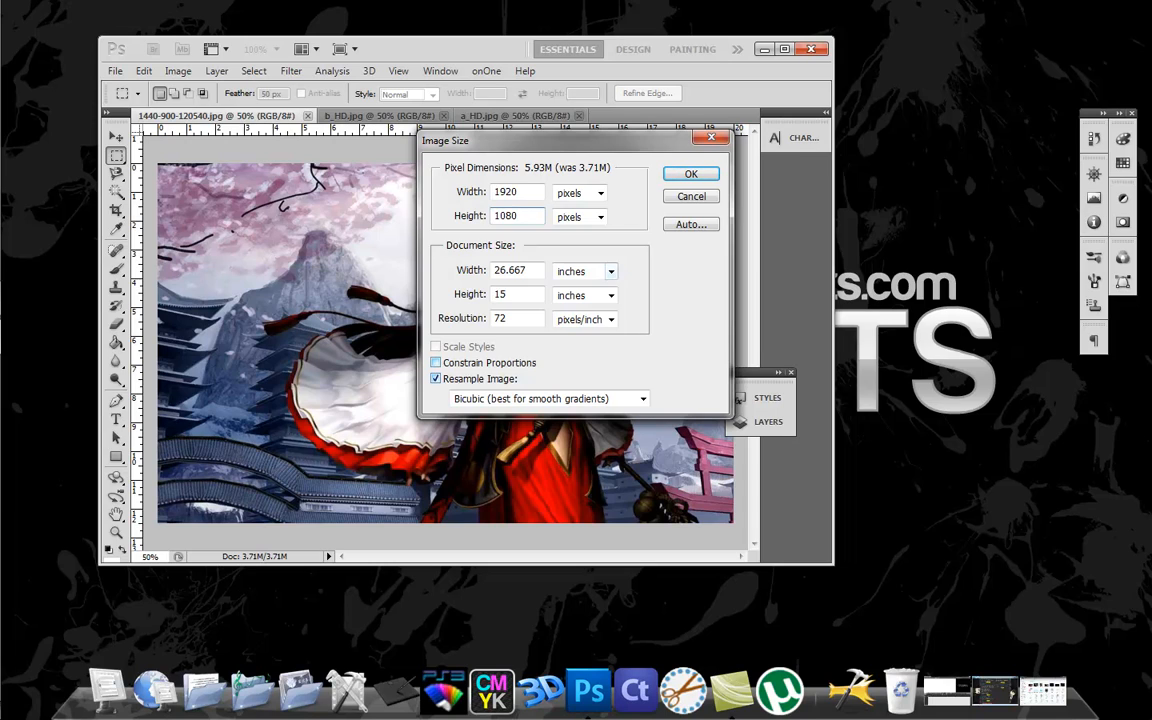
key(Return)
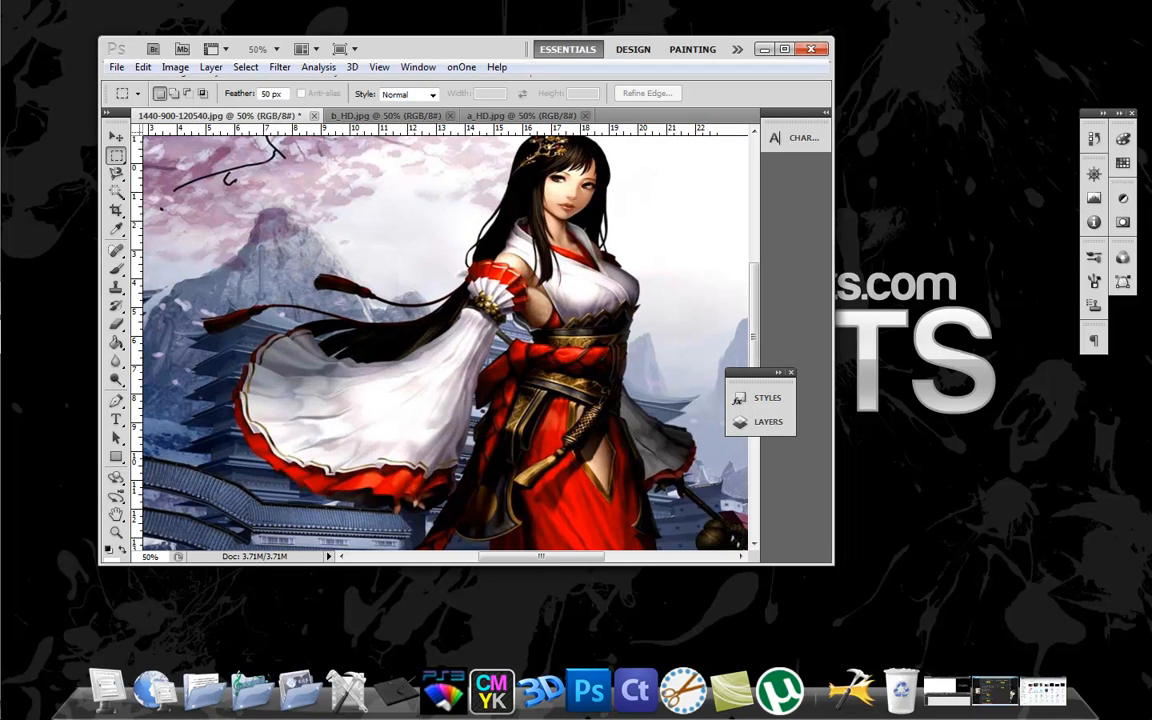
Save the resized image as JPEG over c_HD in the sample PS3 files folder, at Maximum quality 12 with Baseline ("Standard") format.
click(116, 68)
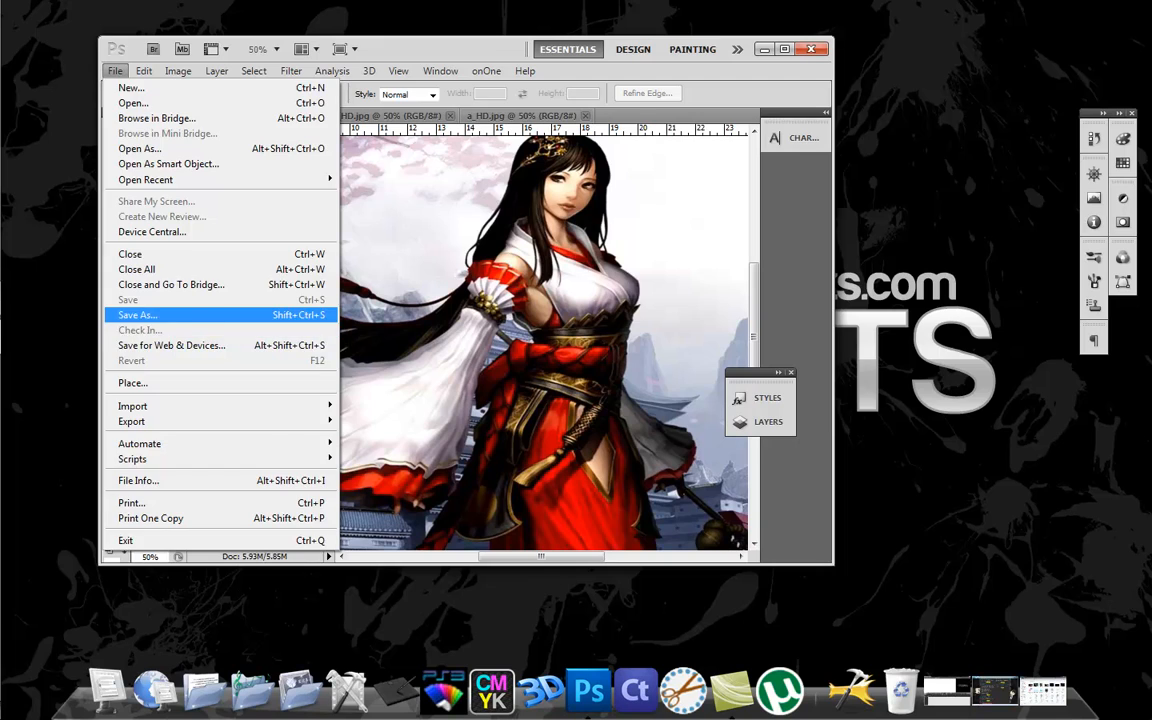
key(Escape)
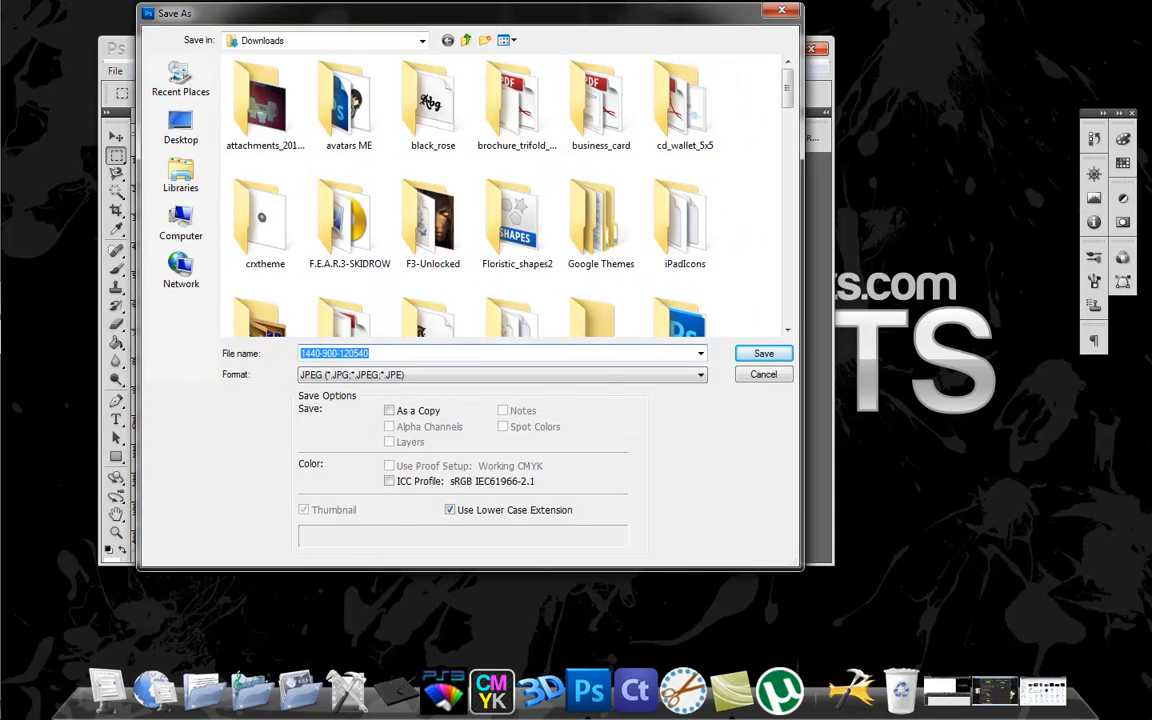
click(528, 258)
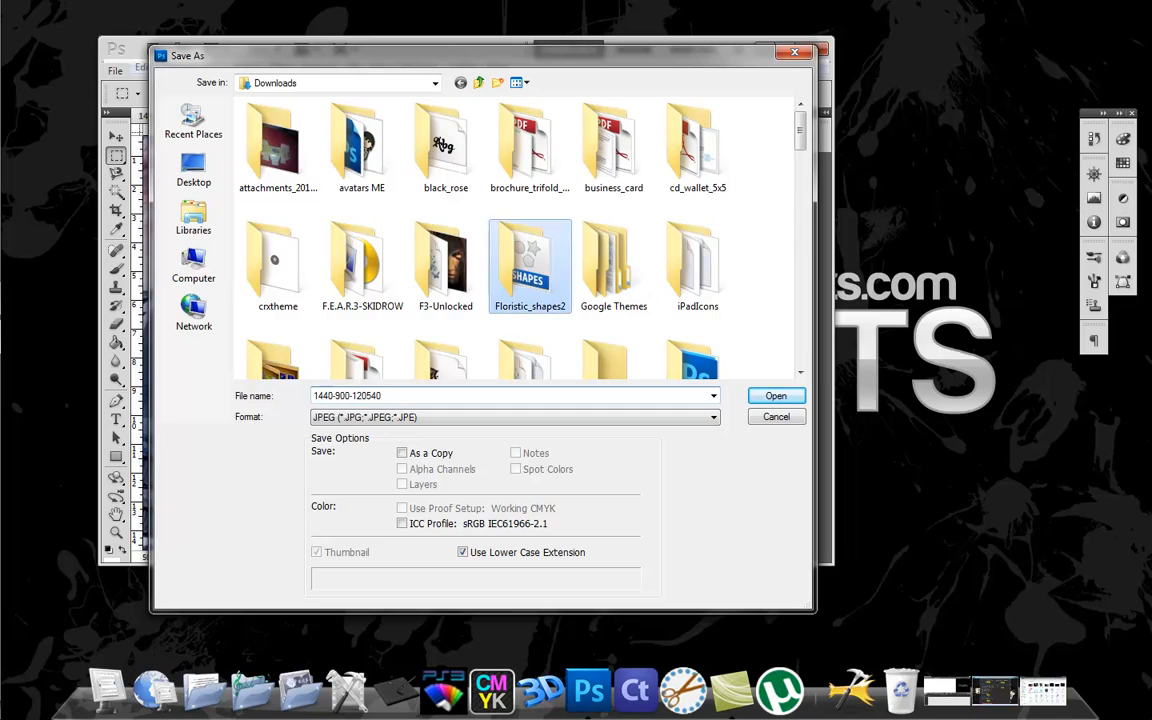
scroll(613, 258, down, 1)
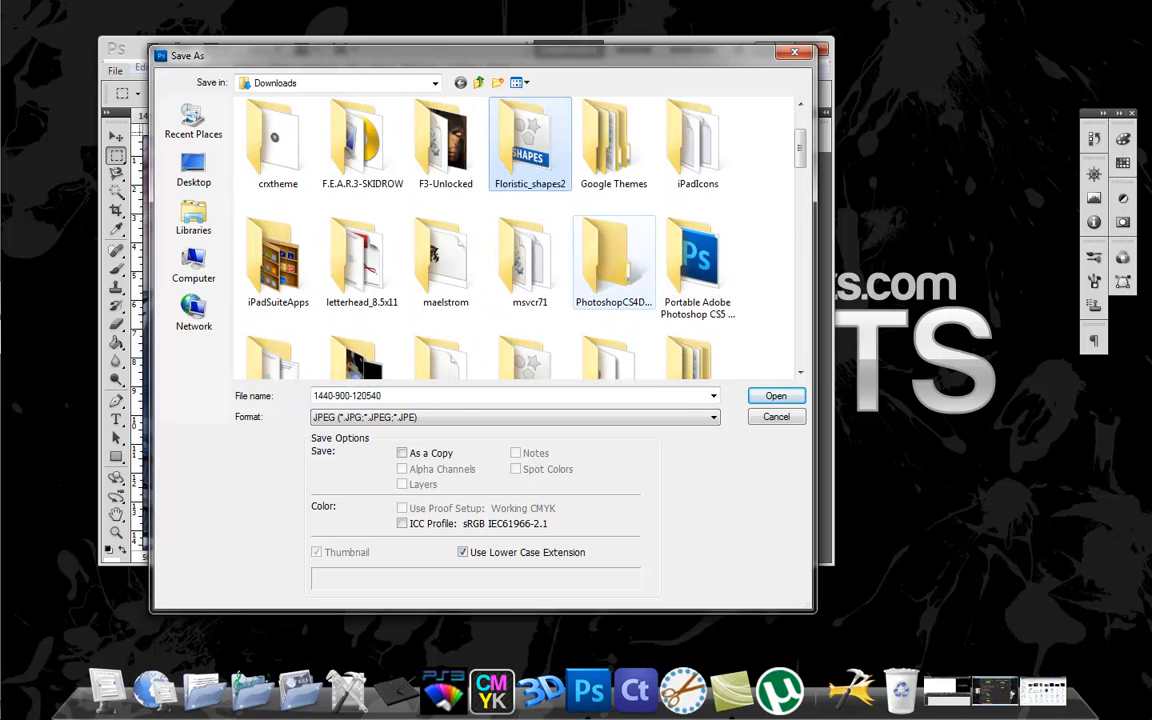
scroll(600, 290, down, 2)
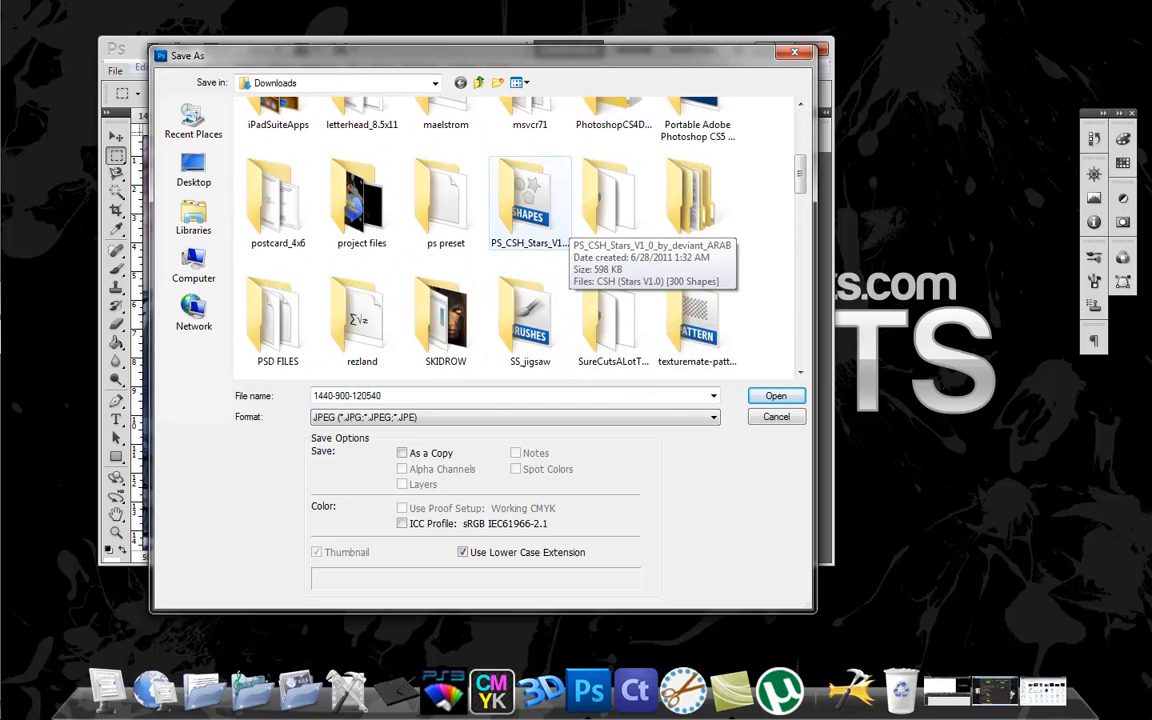
double_click(613, 200)
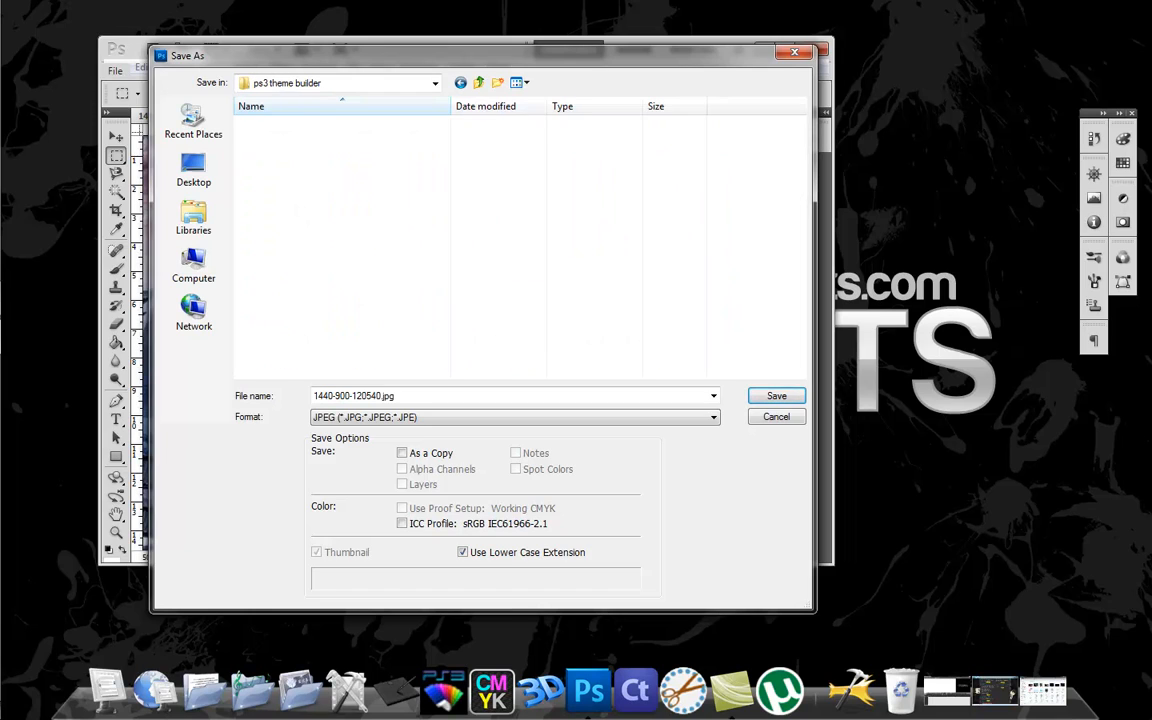
click(288, 124)
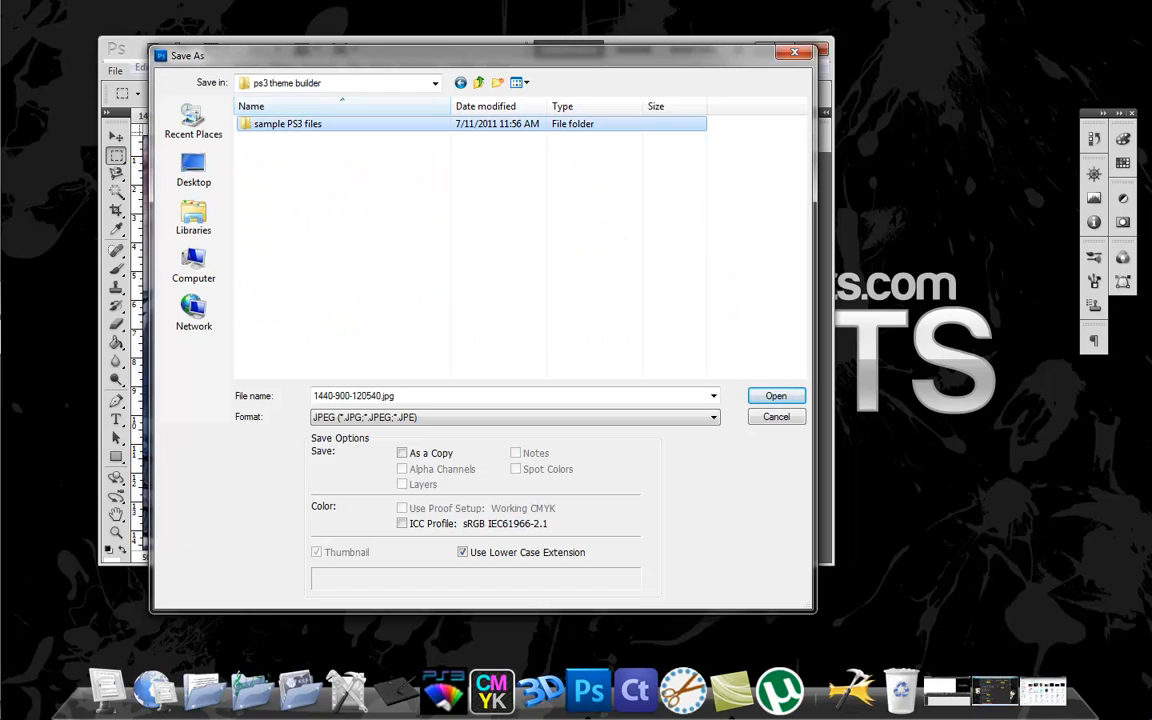
double_click(288, 124)
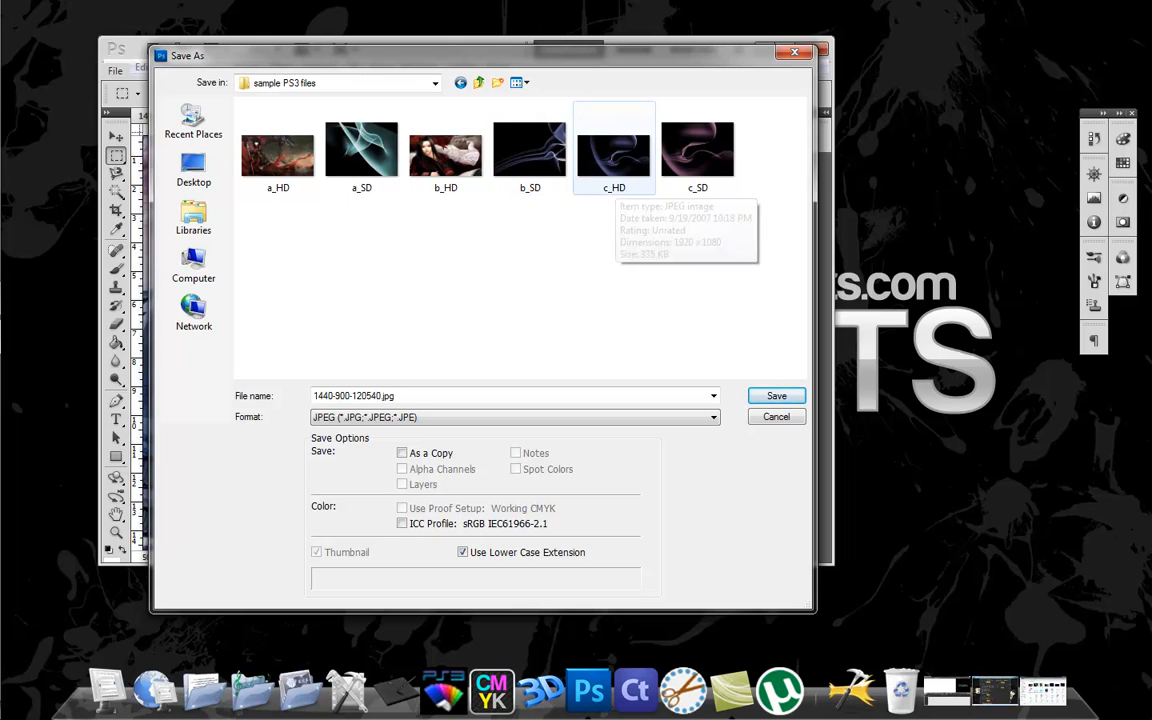
click(613, 155)
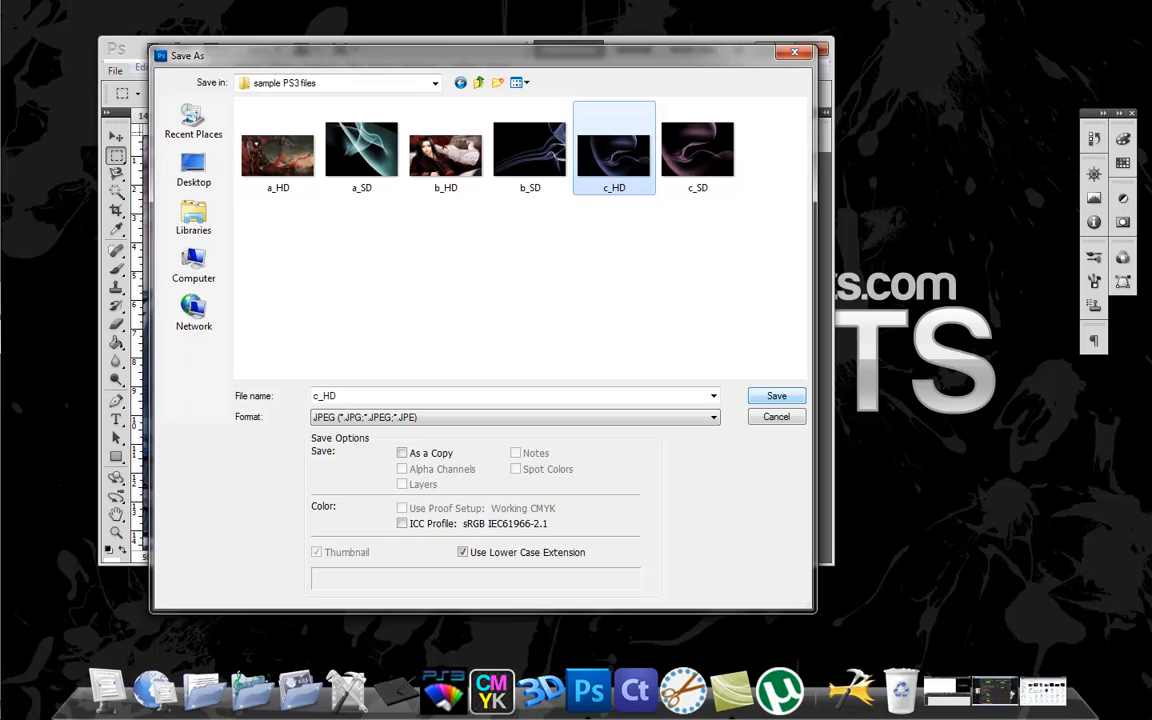
click(776, 396)
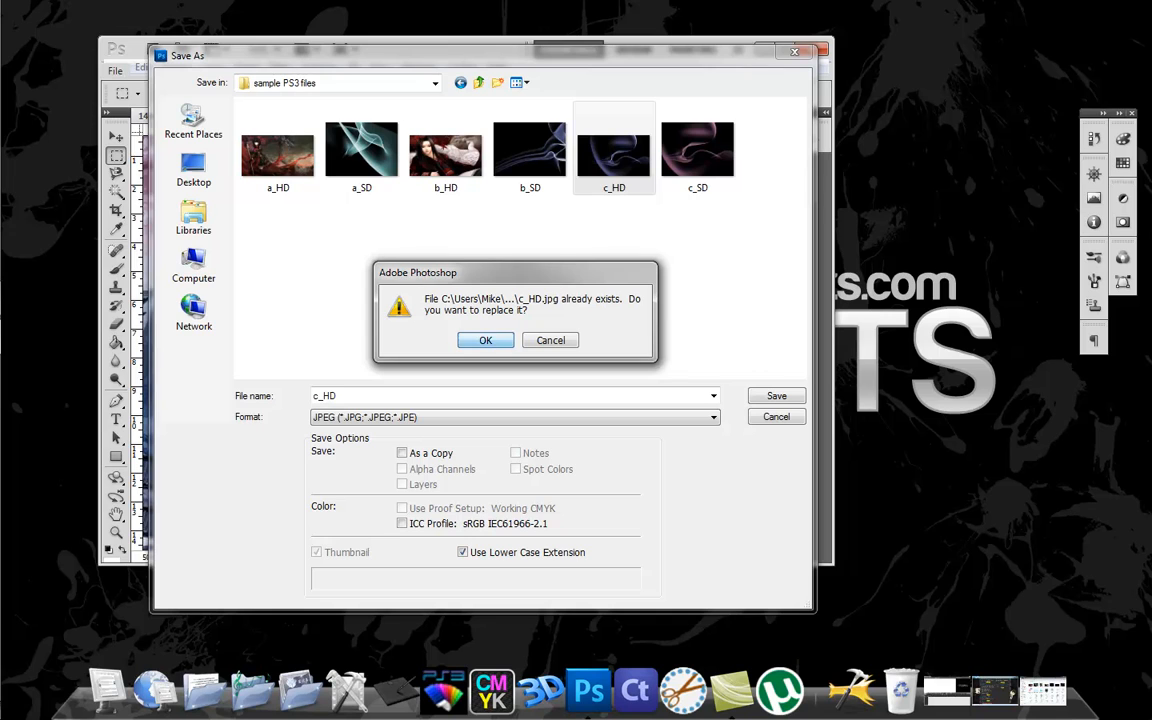
key(Return)
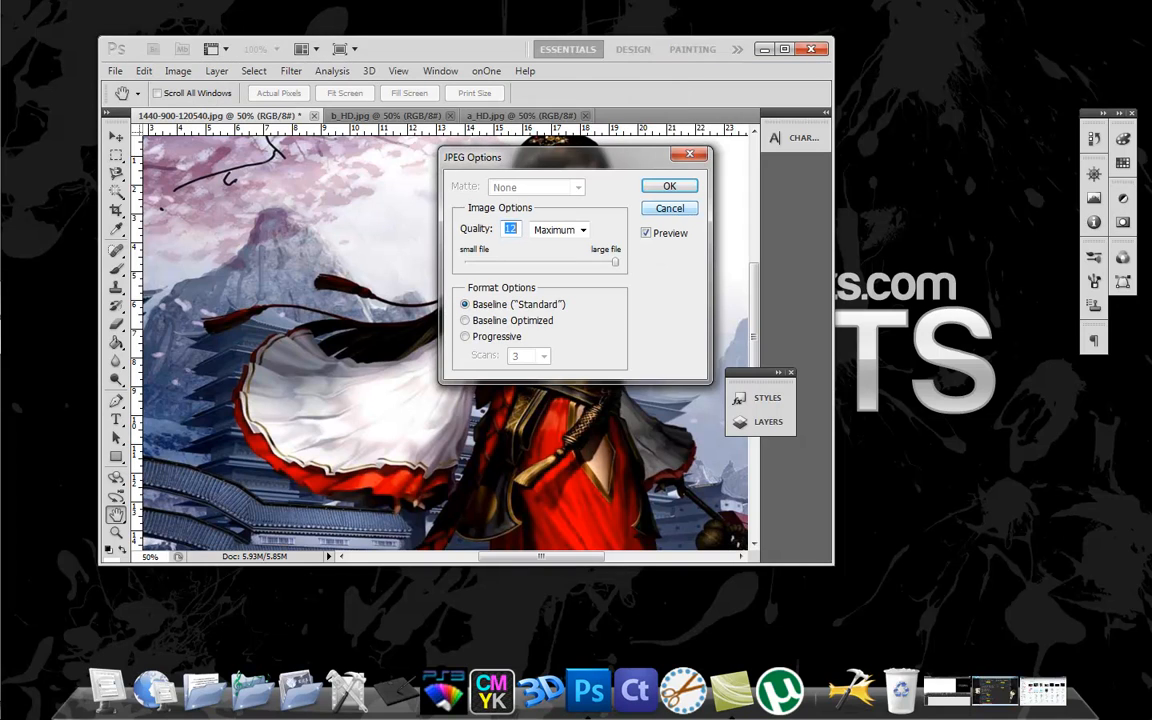
key(Return)
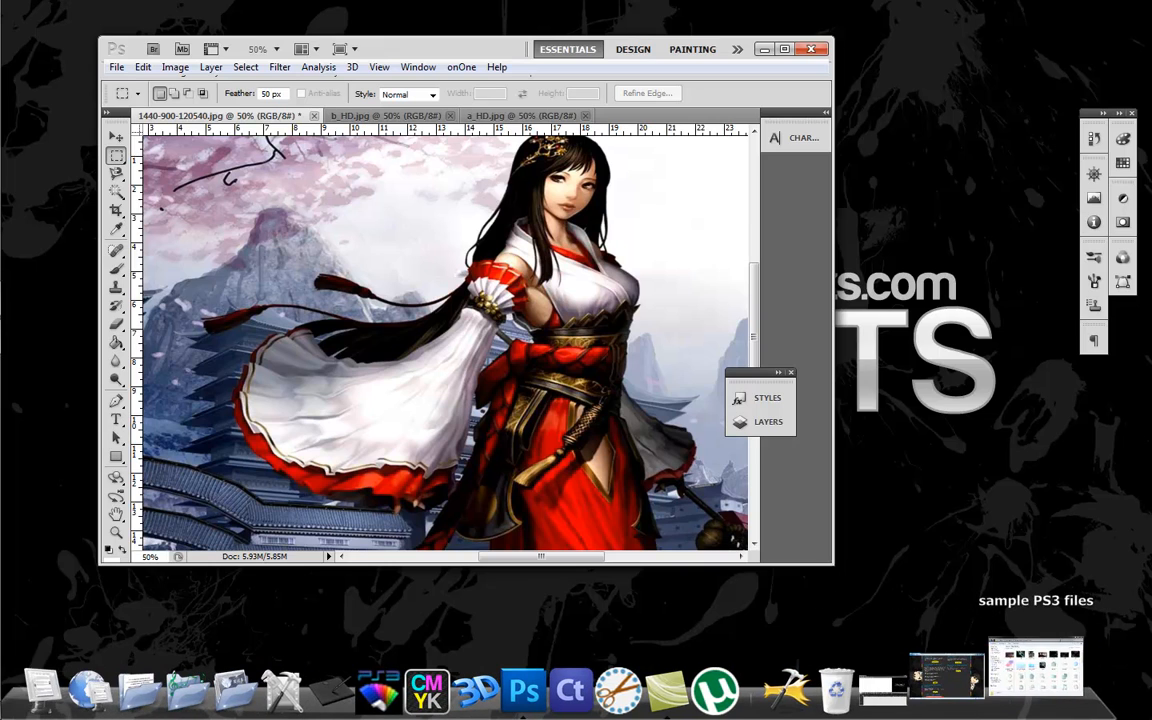
Return to PS3 Theme Builder and reselect Background 3 after Background 2 to check its HD image.
click(1036, 668)
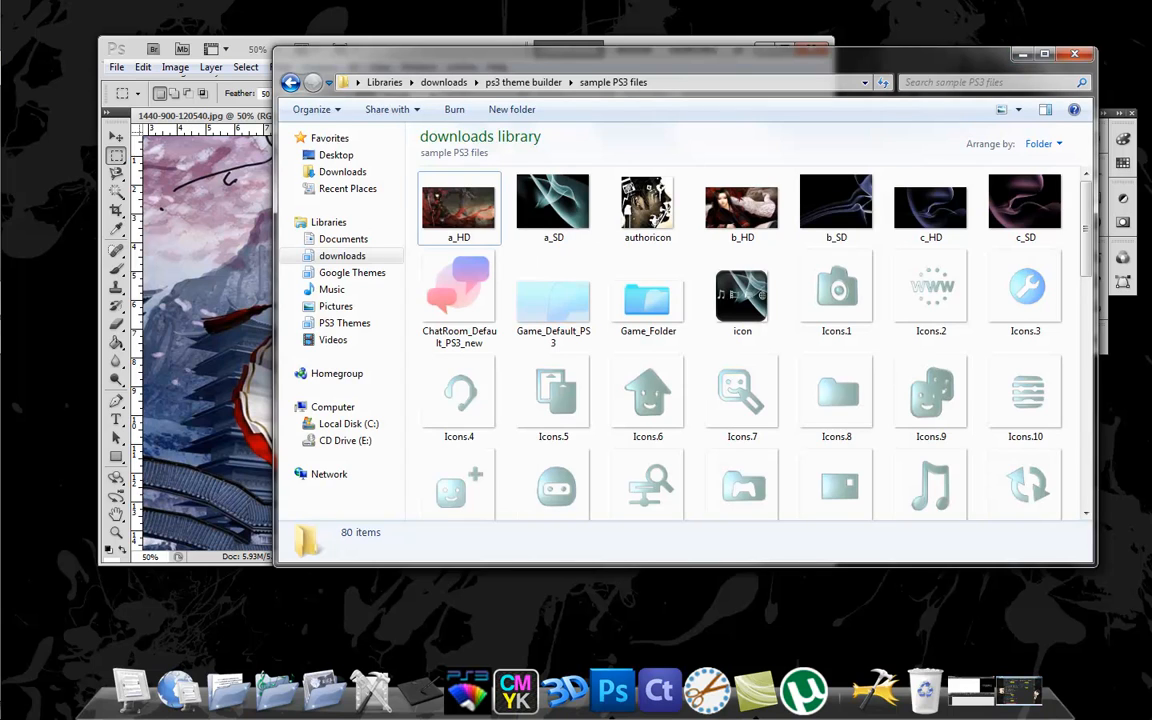
click(1021, 54)
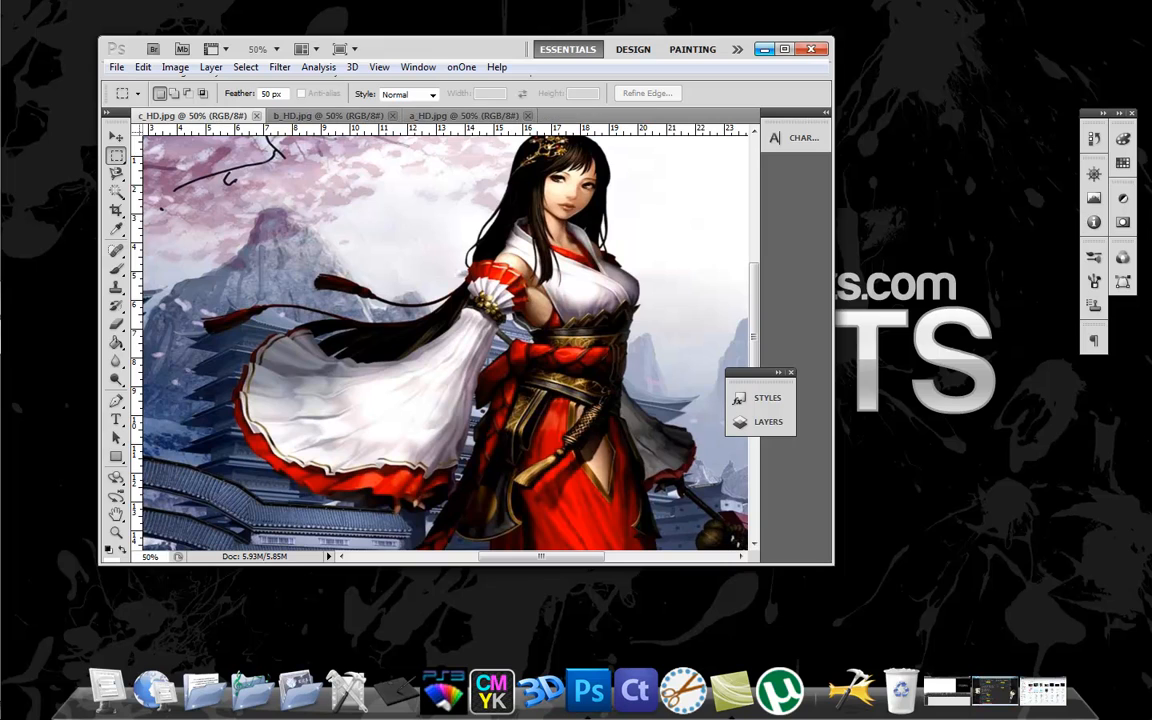
click(764, 49)
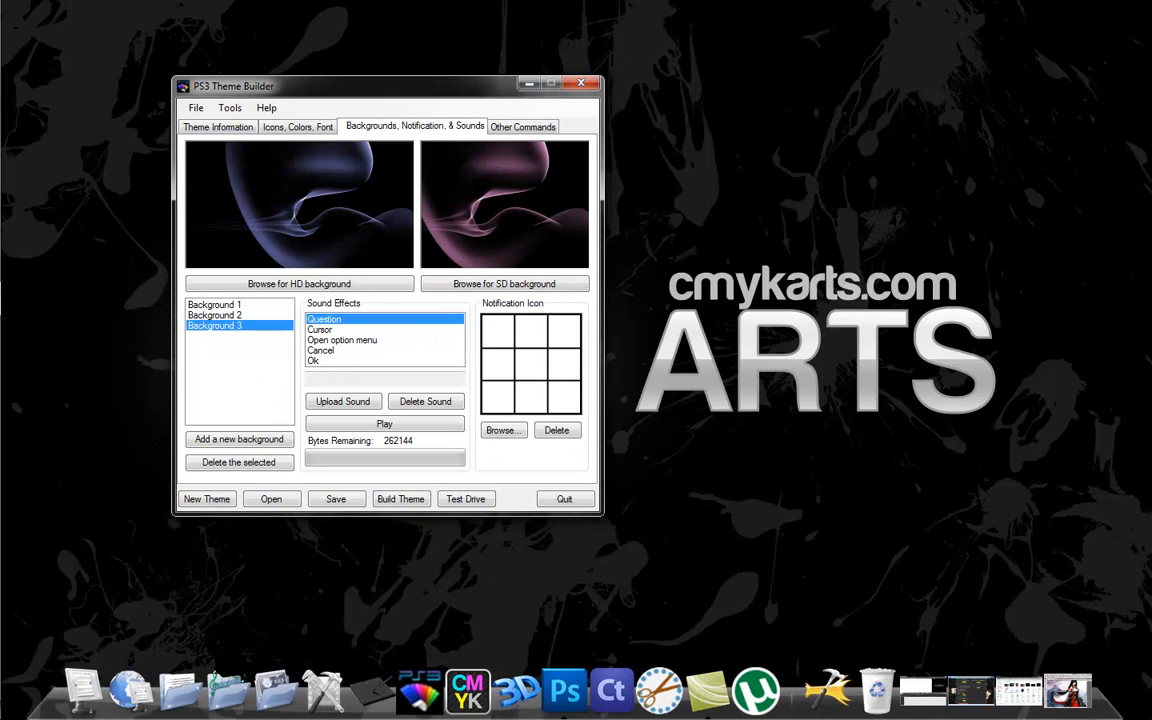
click(238, 315)
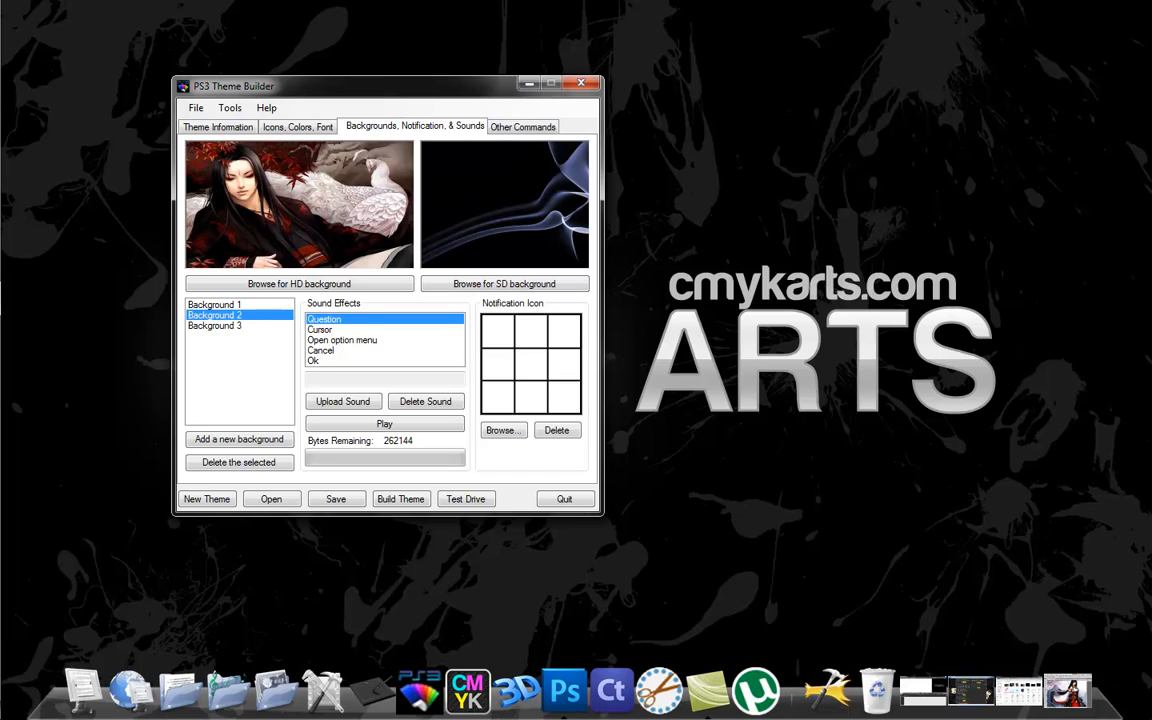
click(238, 326)
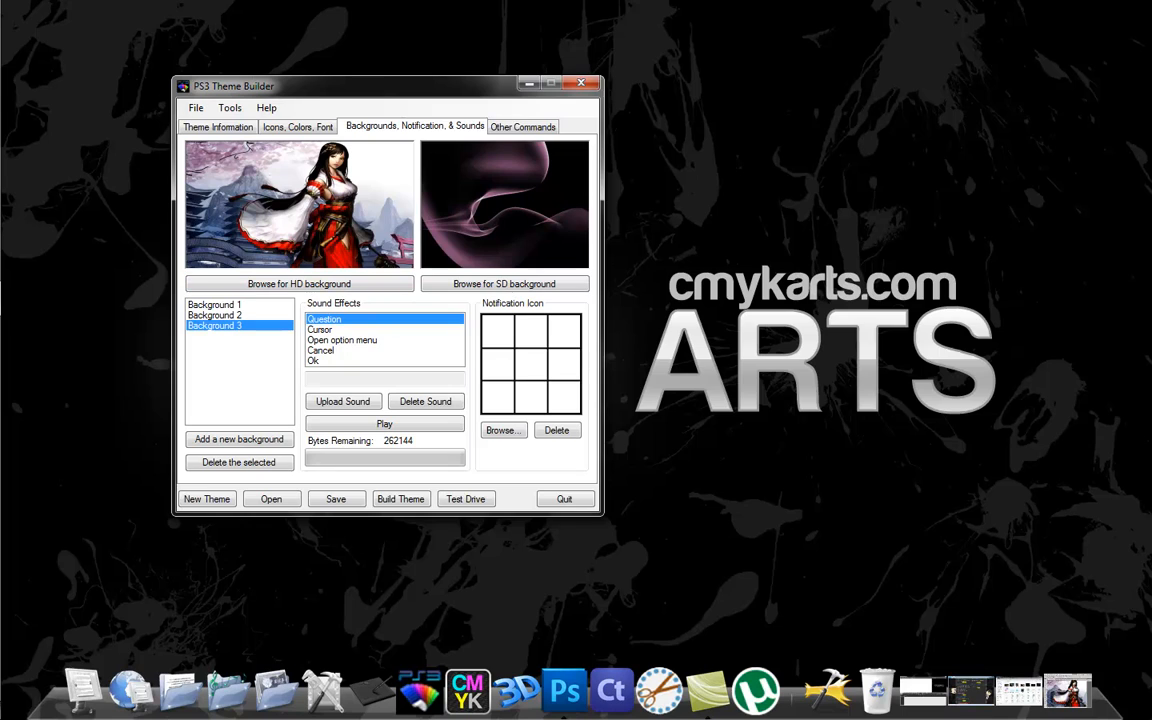
drag(380, 86, 482, 92)
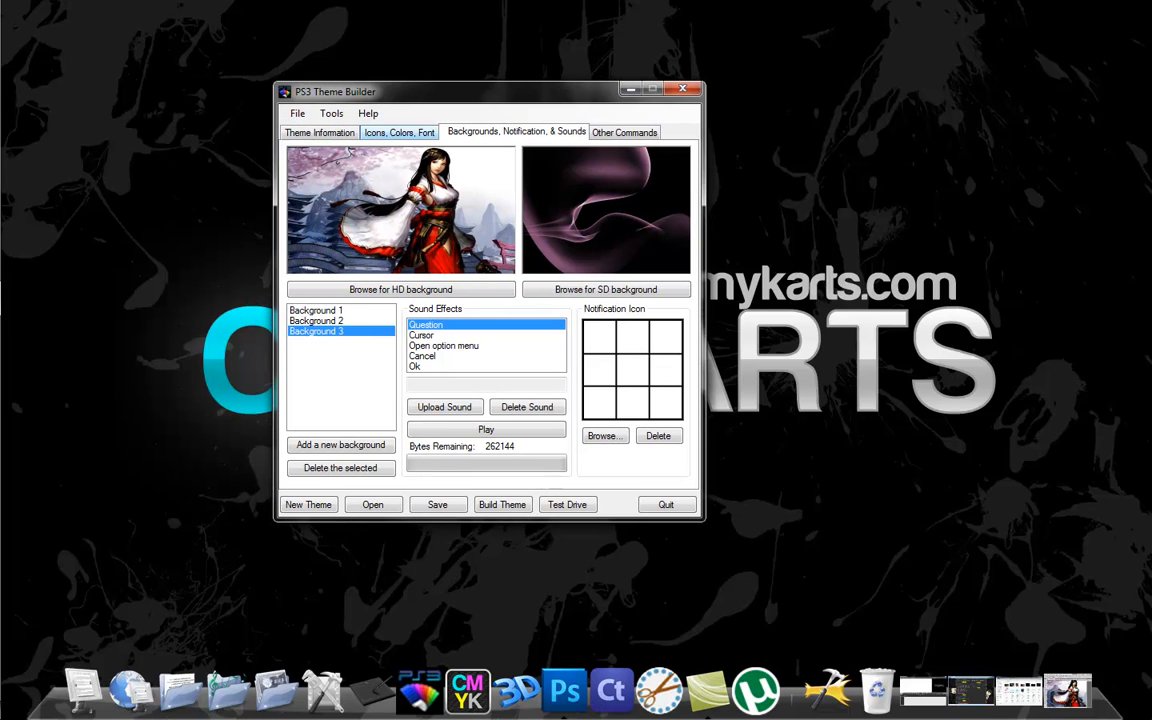
Generate a Home Row theme preview from Background set 0 and save it as the theme's preview image.
click(399, 132)
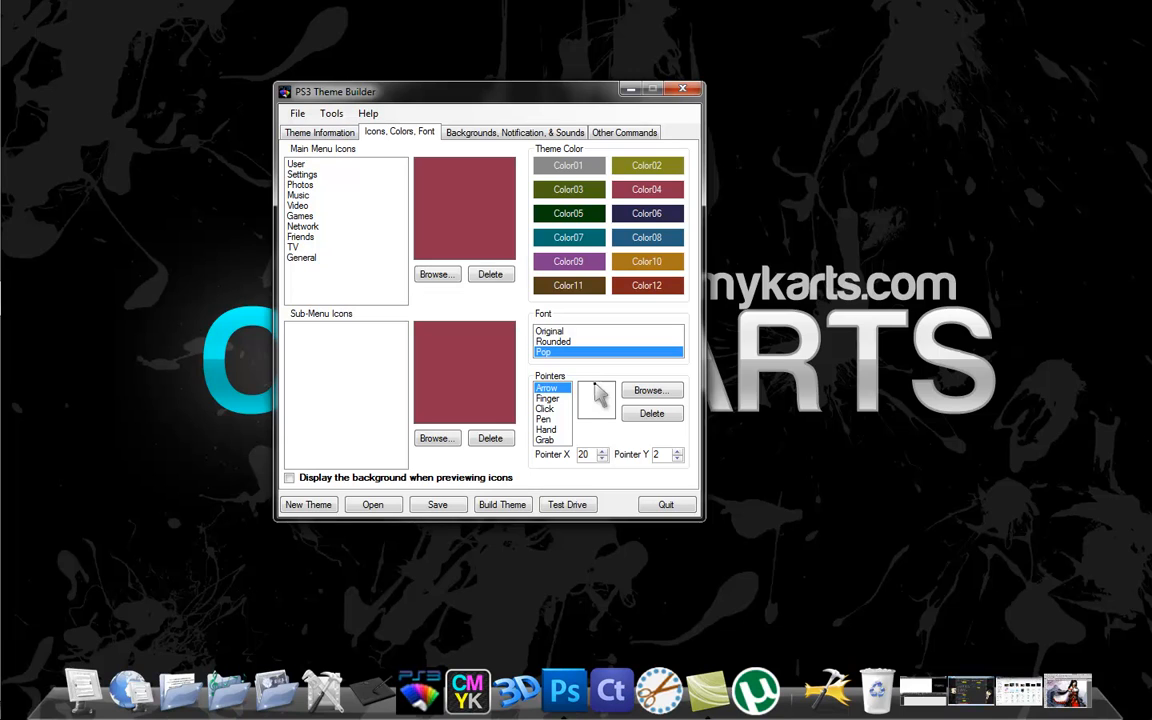
click(319, 132)
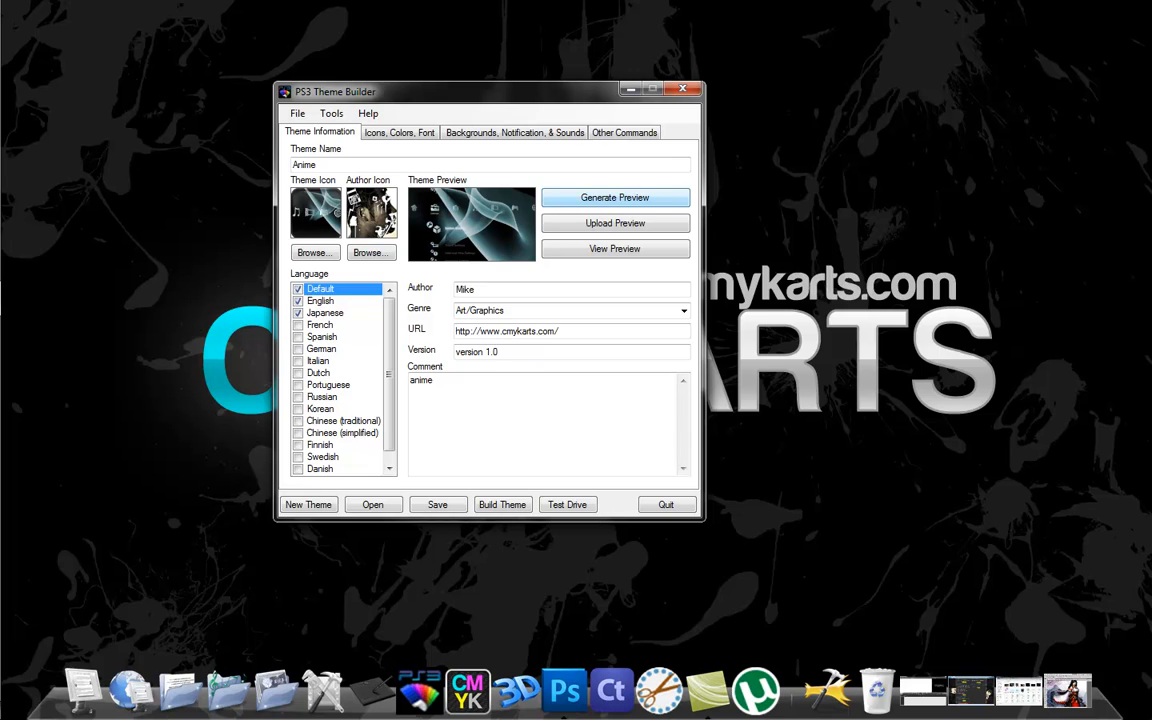
click(614, 197)
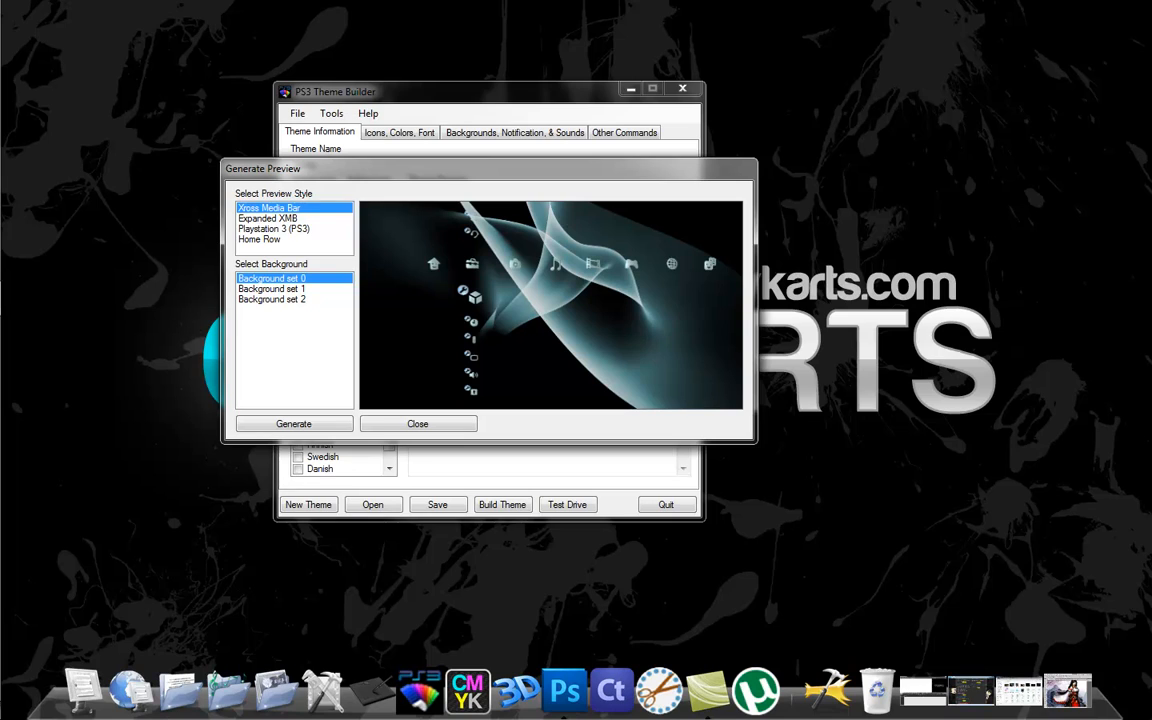
click(262, 239)
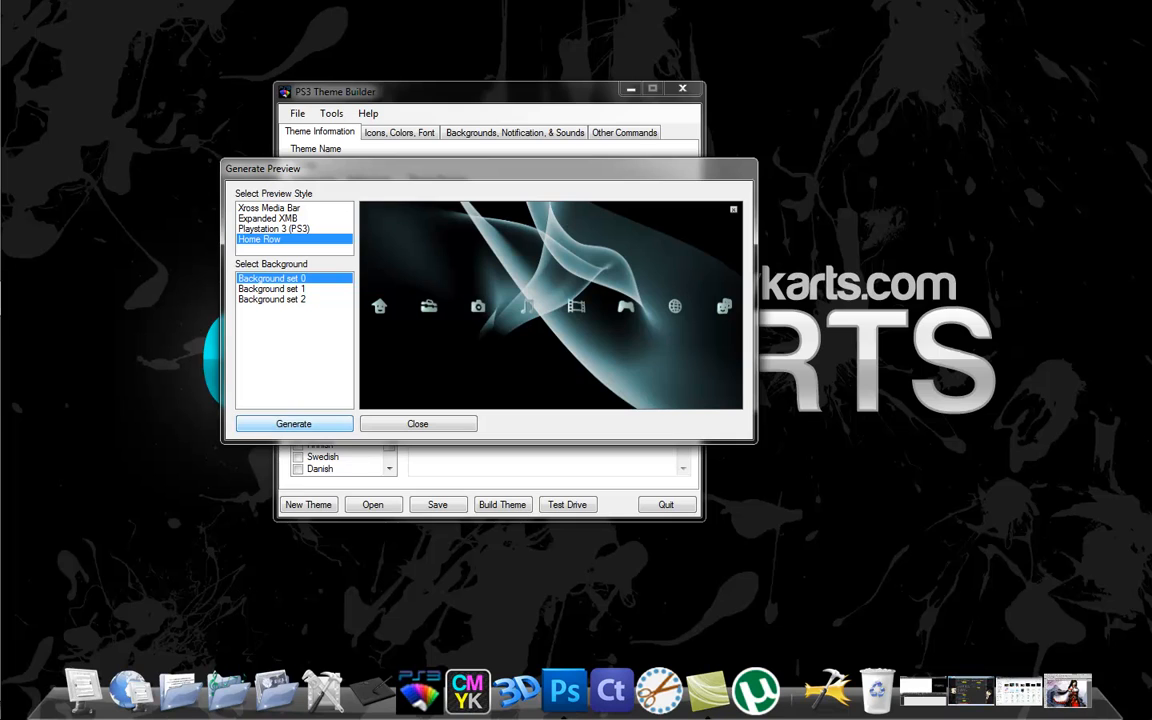
click(294, 424)
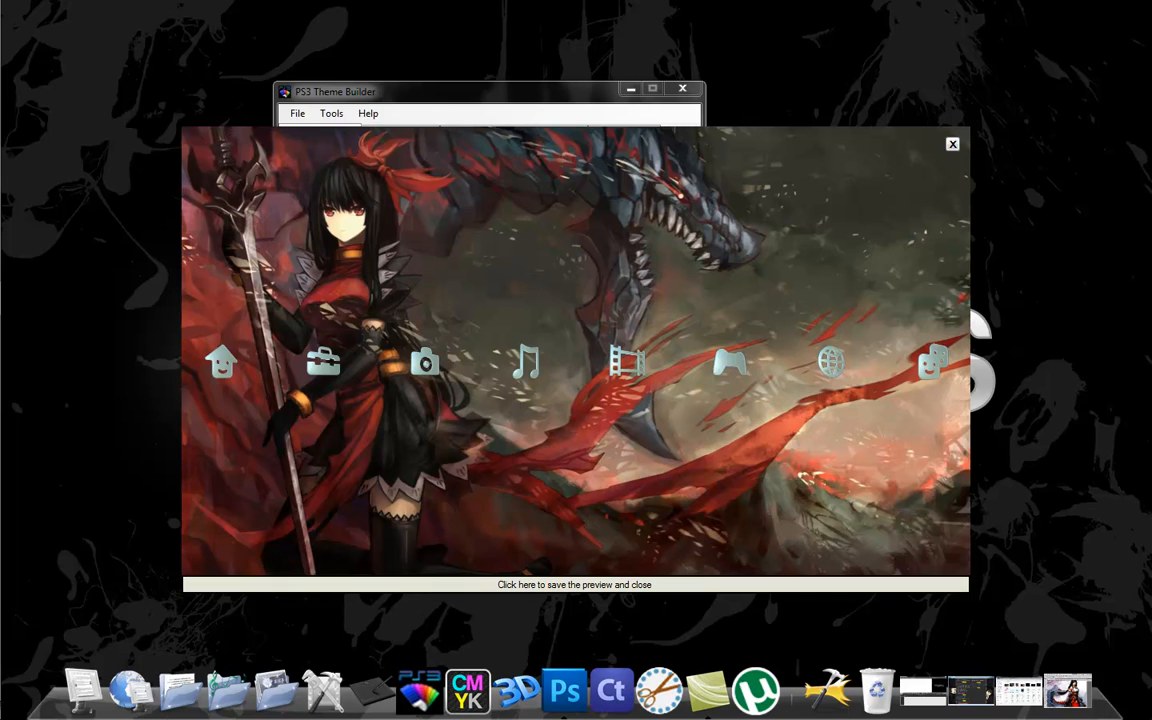
click(575, 585)
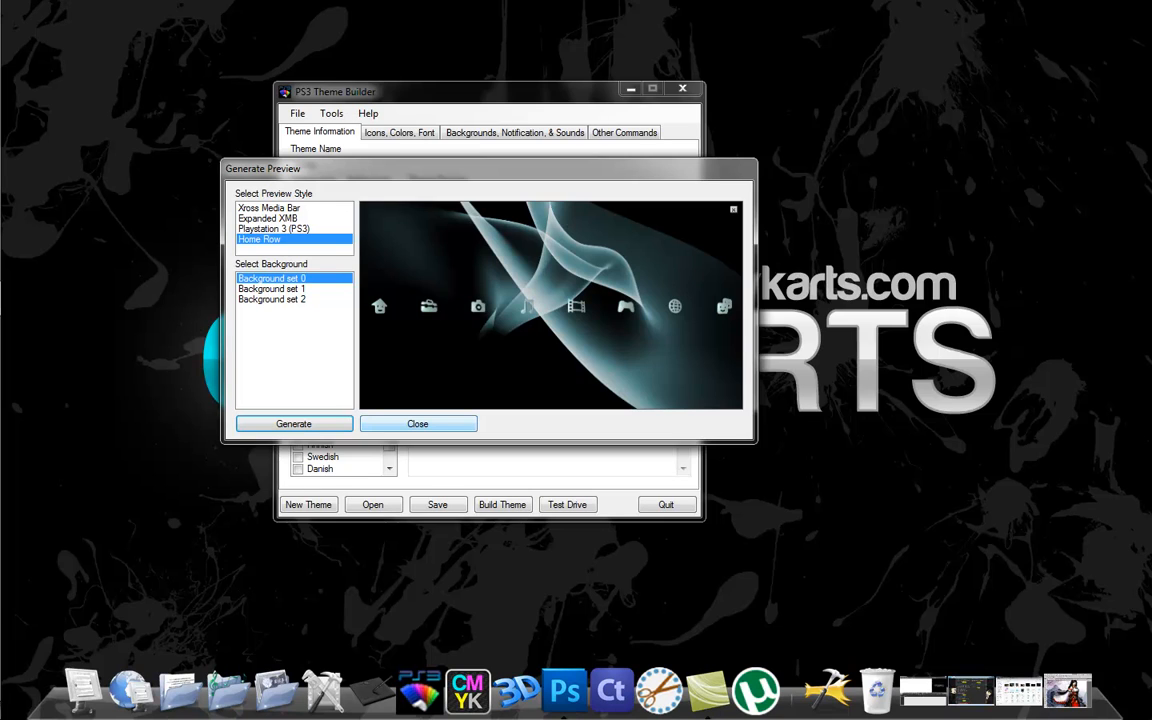
click(418, 424)
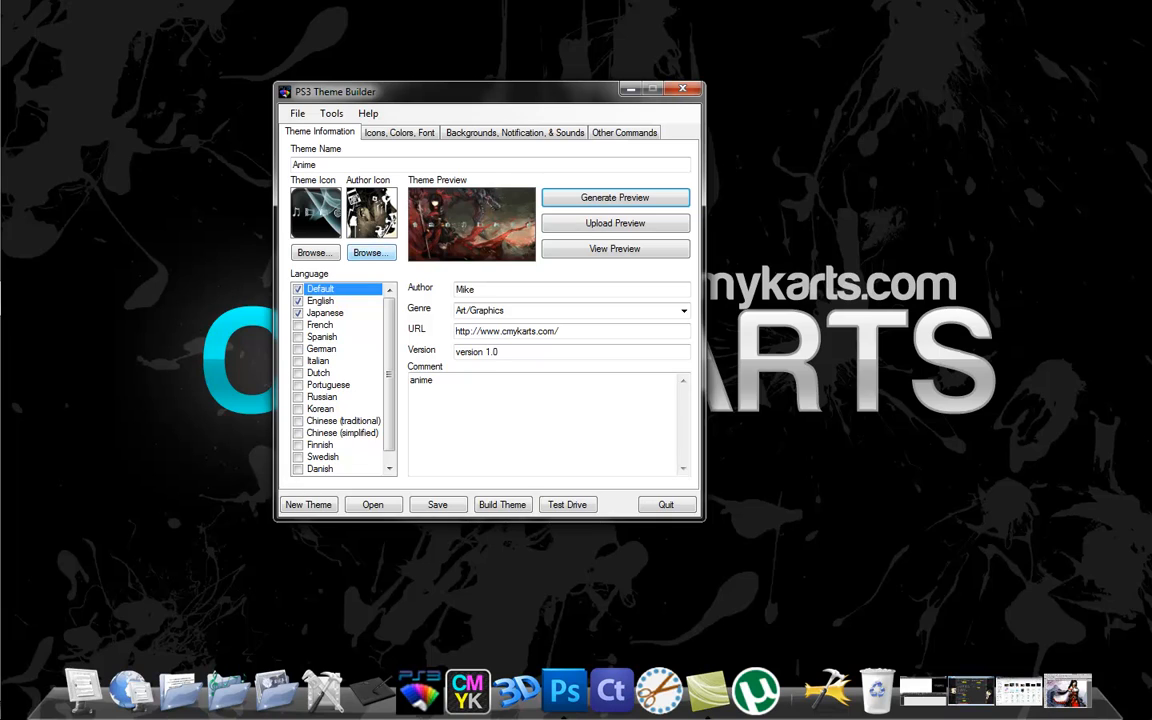
Set the author icon to the authoricon PNG from CMYK Theme > Ps3 sample files in the PS3 Themes library.
click(371, 253)
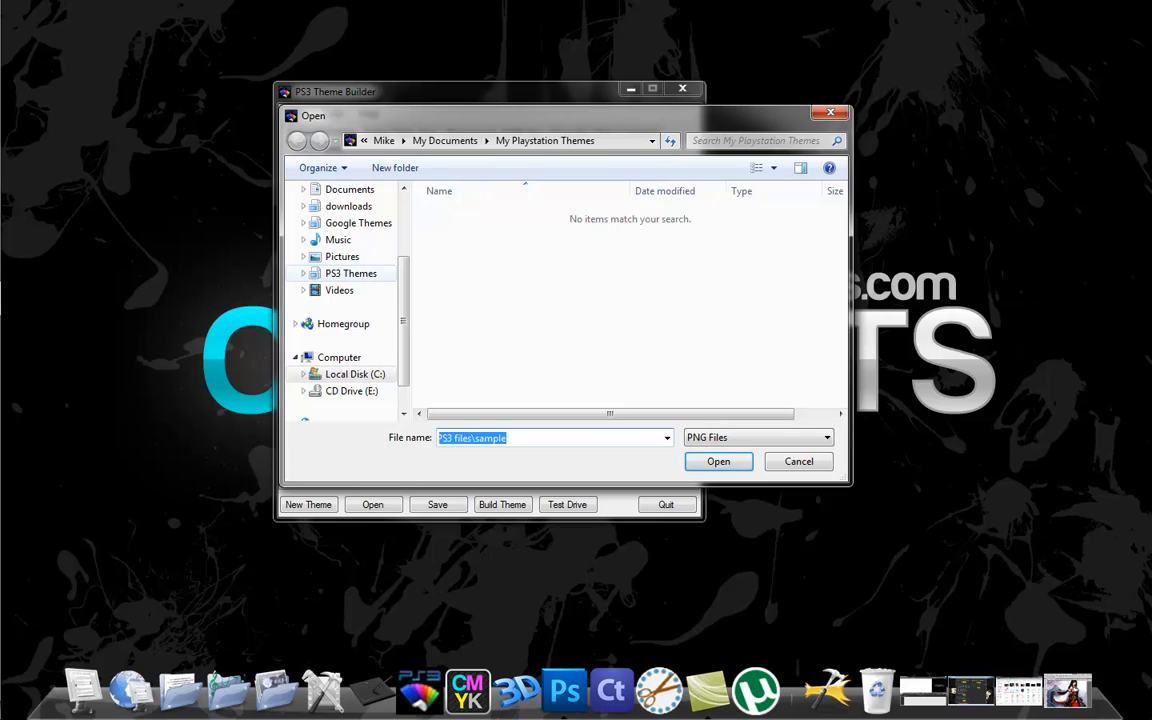
click(350, 273)
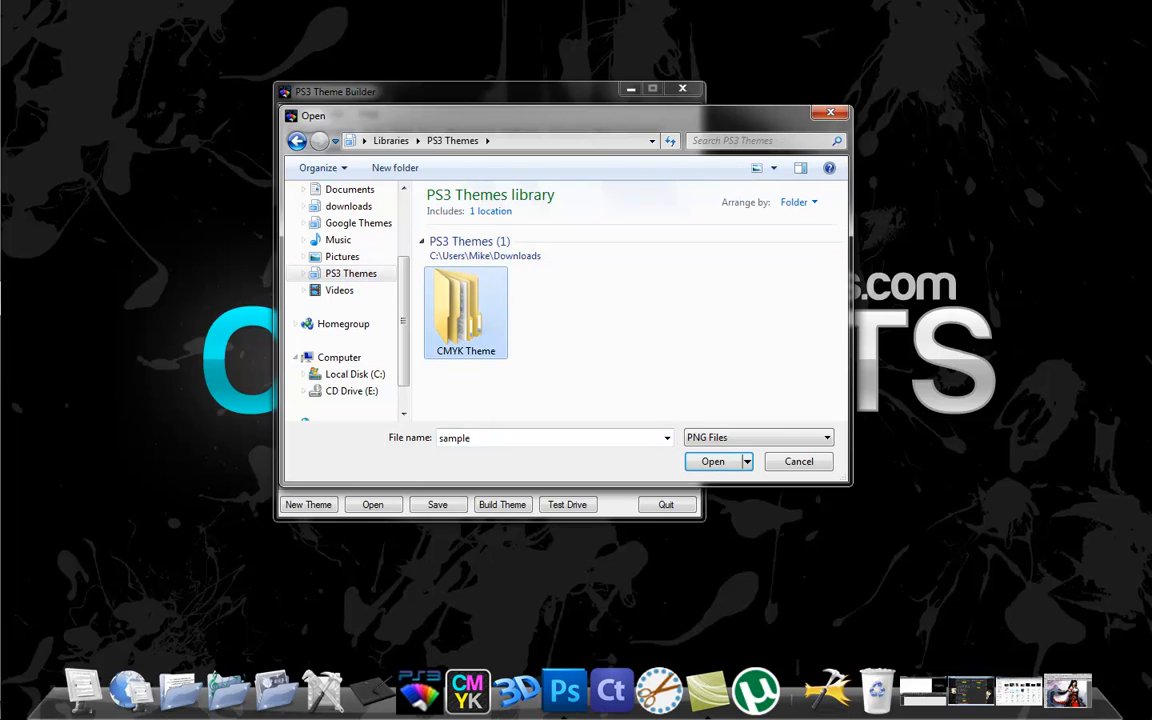
double_click(465, 310)
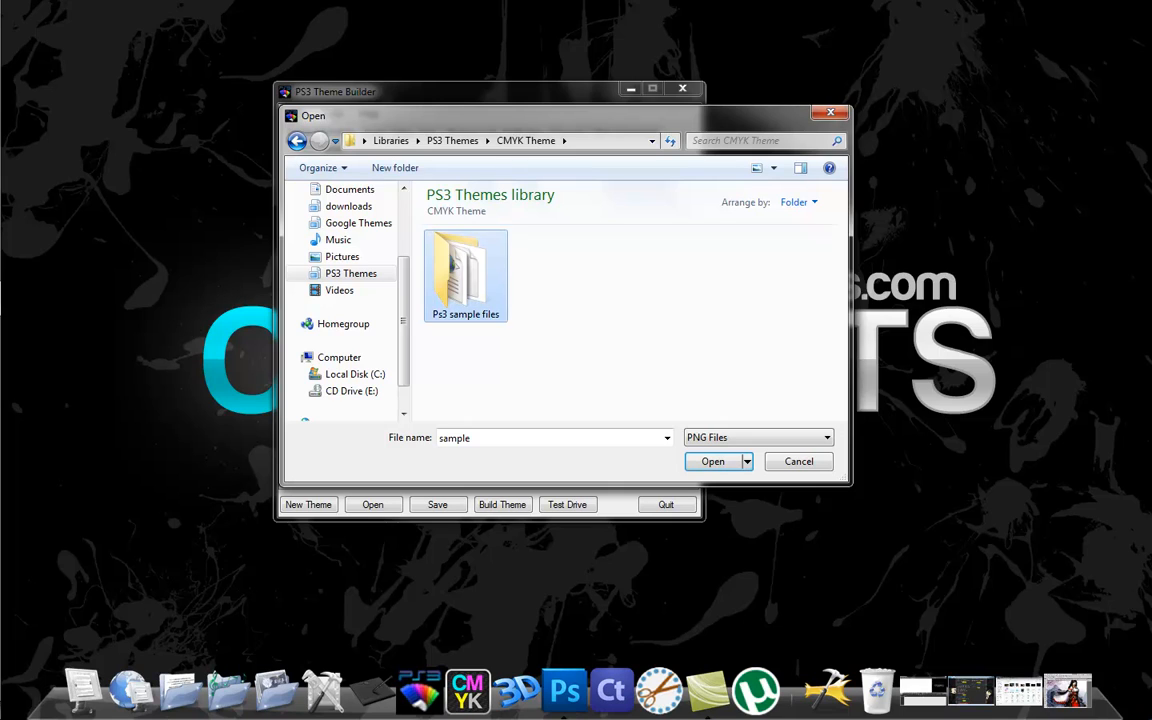
double_click(465, 290)
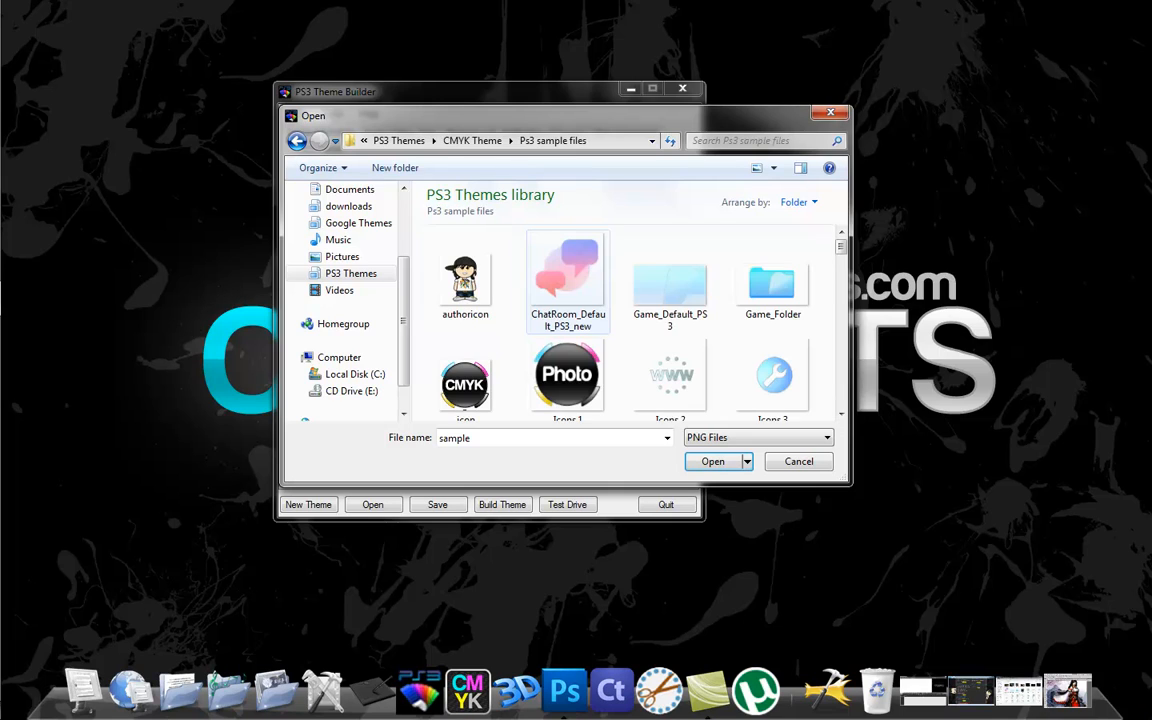
click(465, 288)
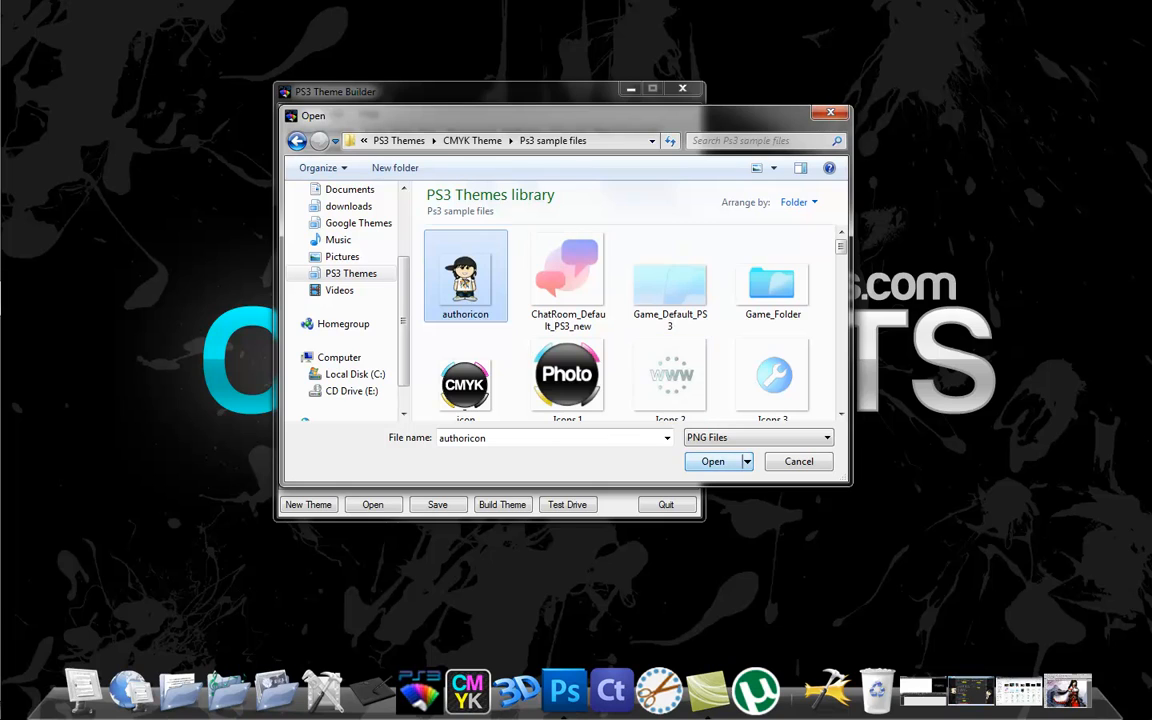
click(713, 461)
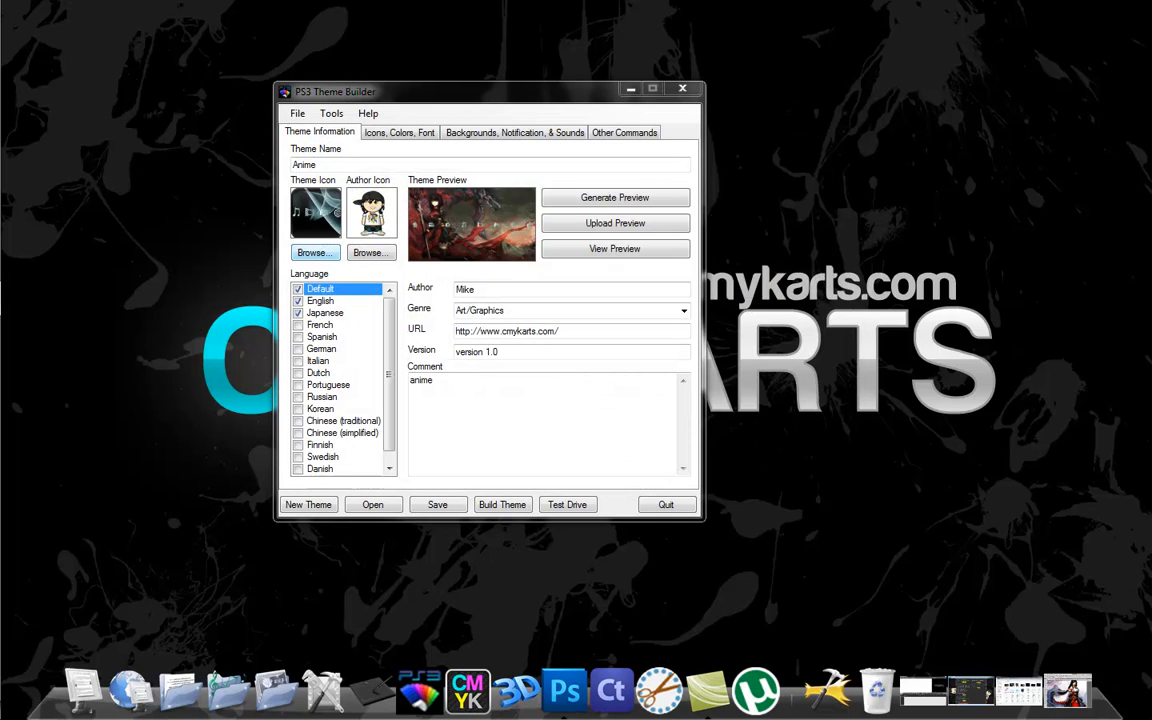
Set the theme icon to the CMYK image named icon from the Ps3 sample files folder in the PS3 Themes library.
click(312, 252)
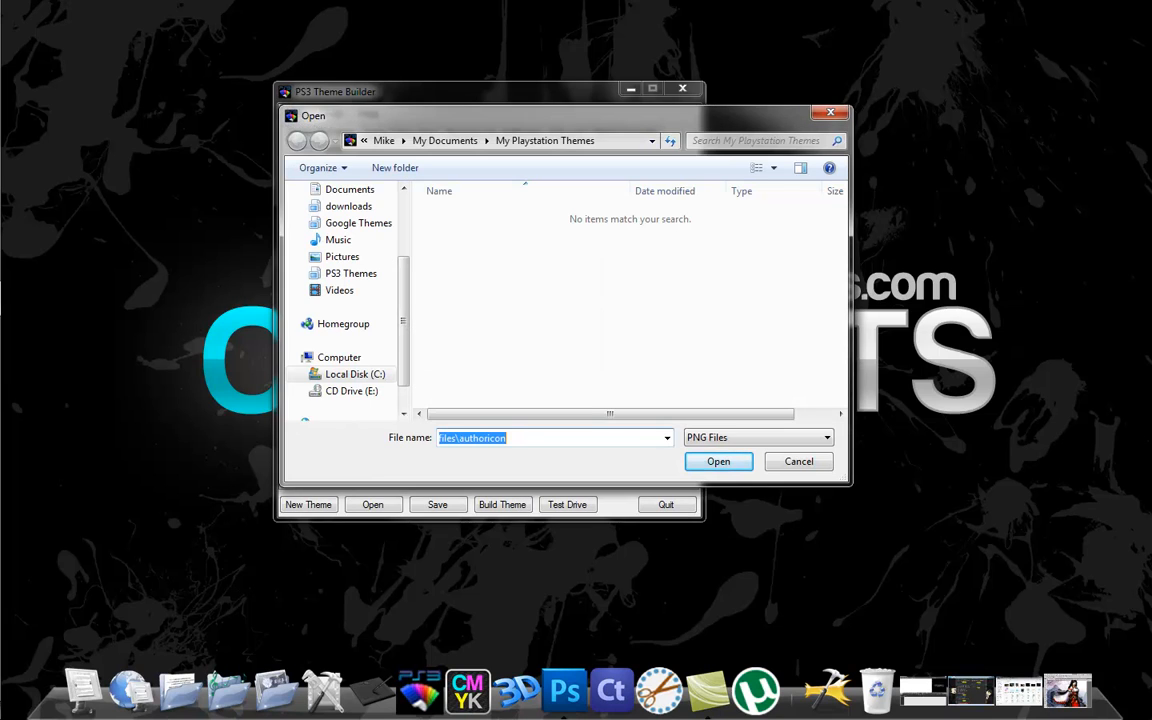
click(351, 273)
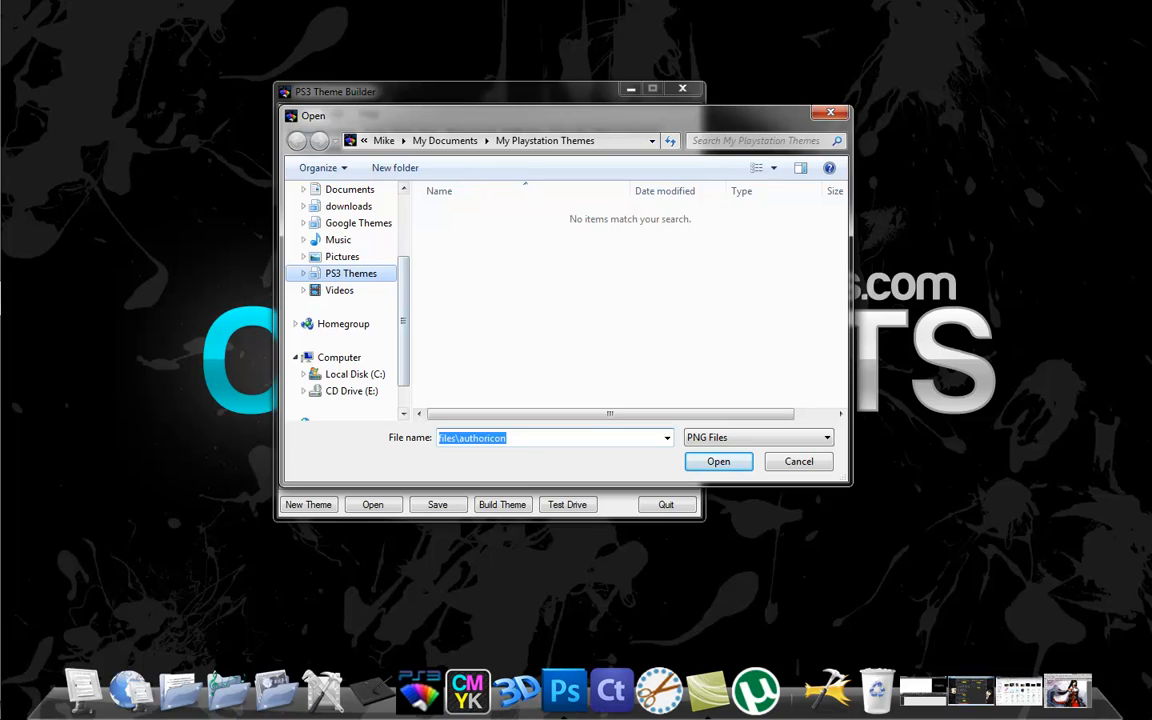
double_click(466, 312)
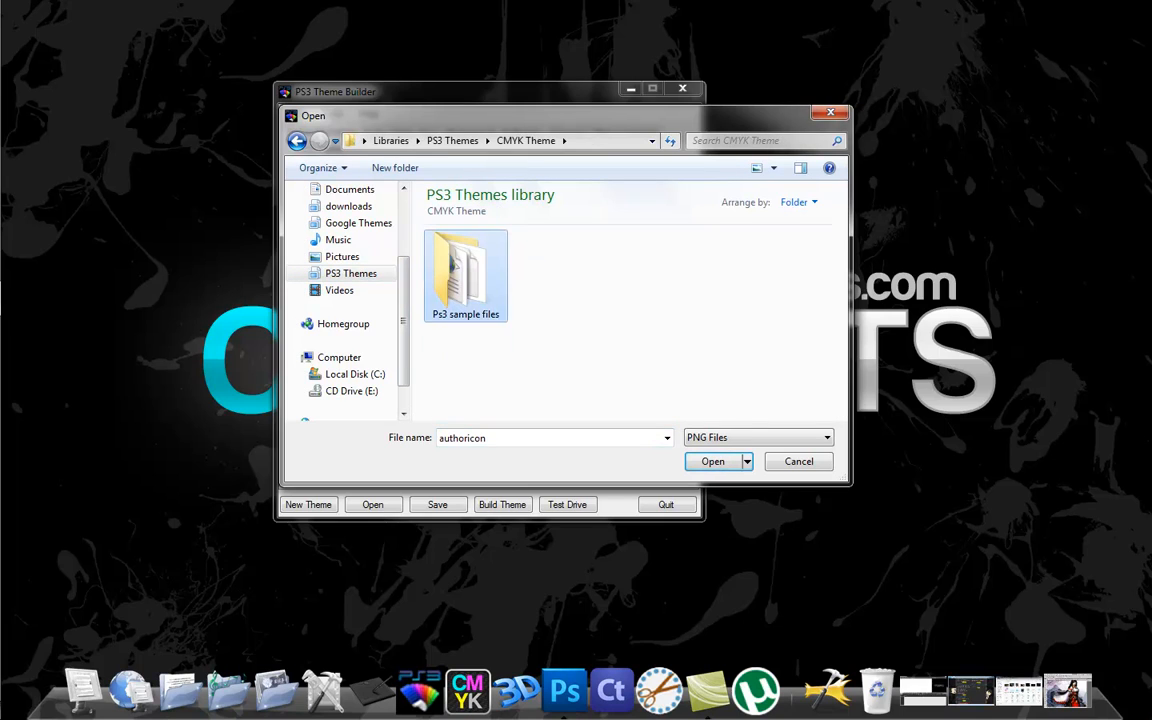
double_click(466, 290)
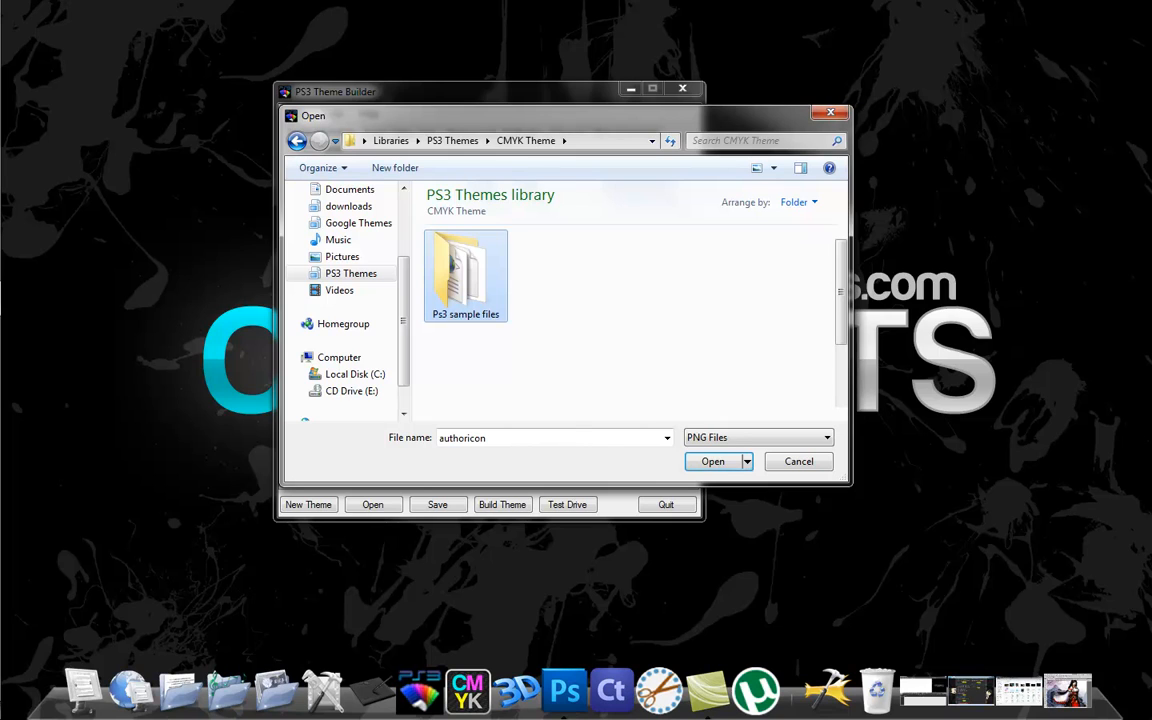
click(466, 382)
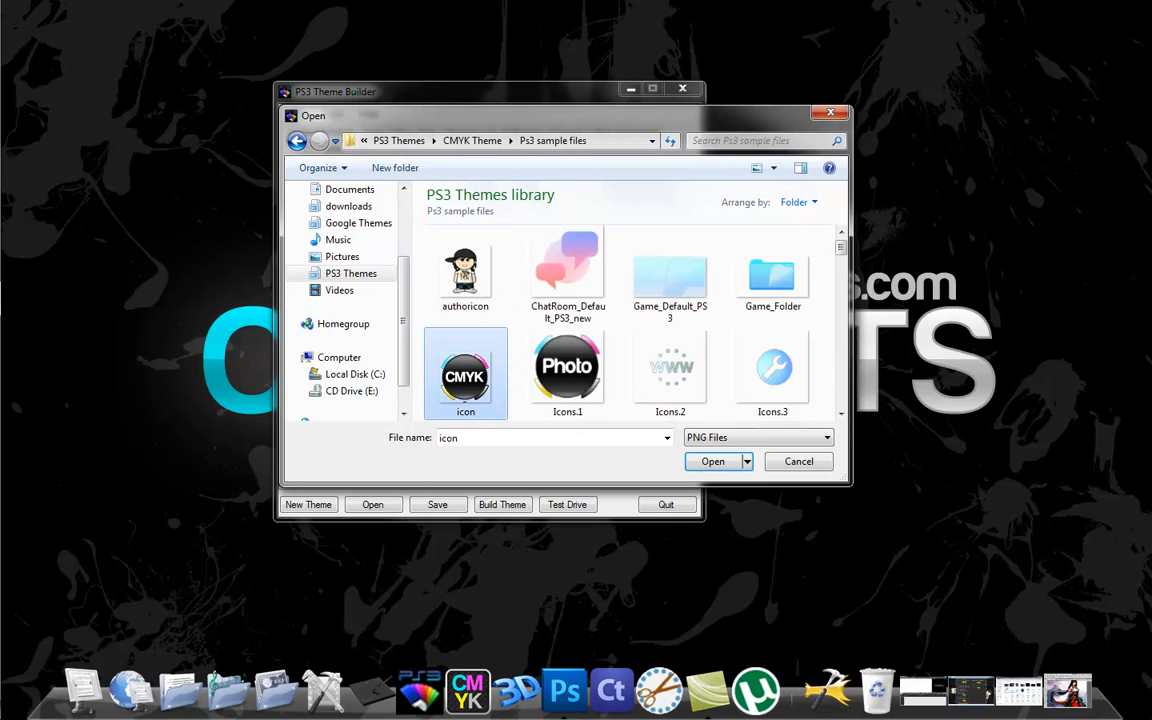
click(712, 462)
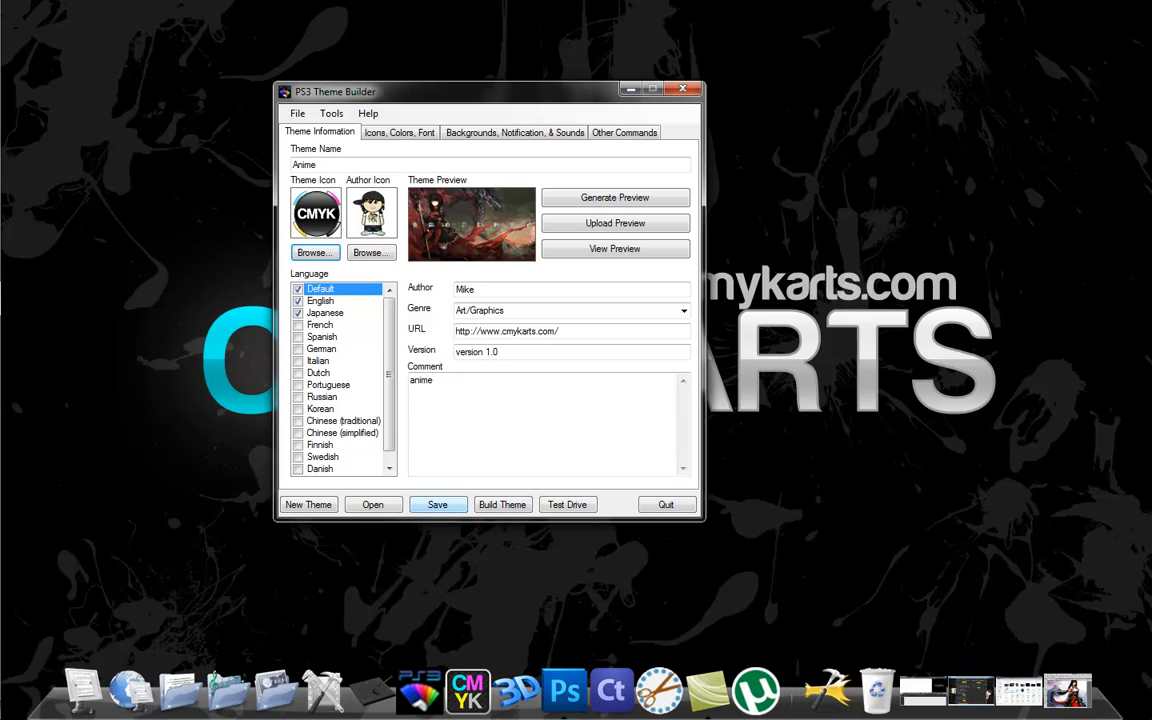
Save the Anime theme and build it, dismissing the compiler console.
click(437, 504)
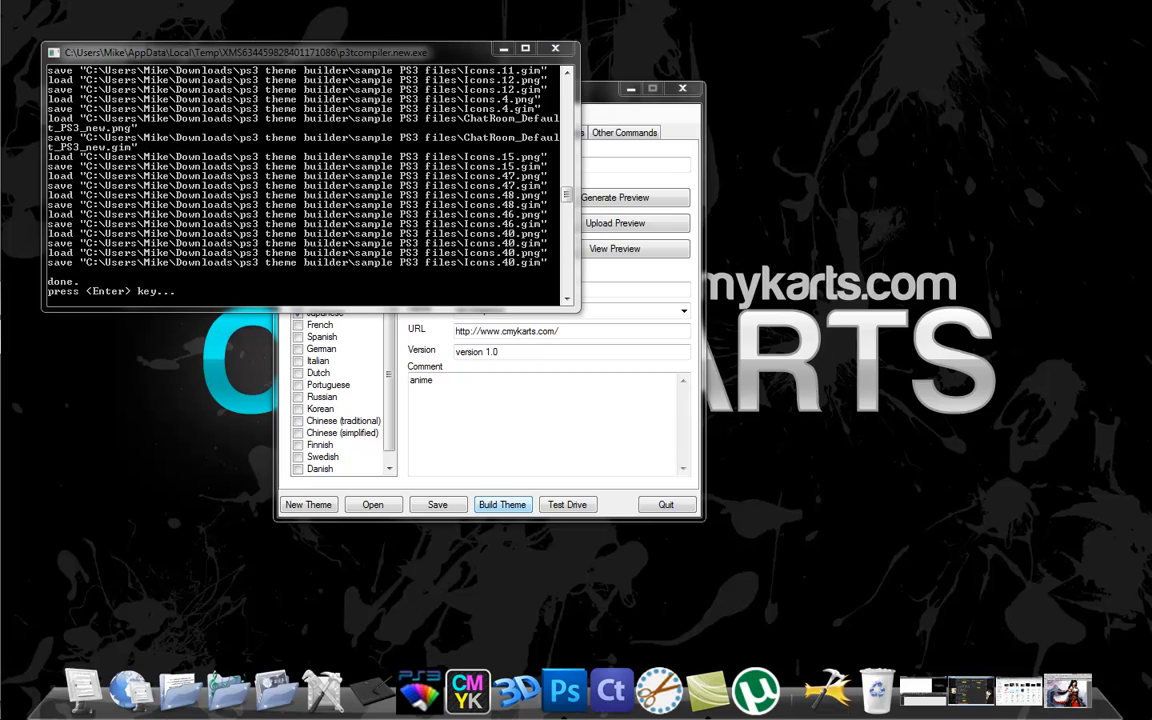
drag(310, 52, 402, 46)
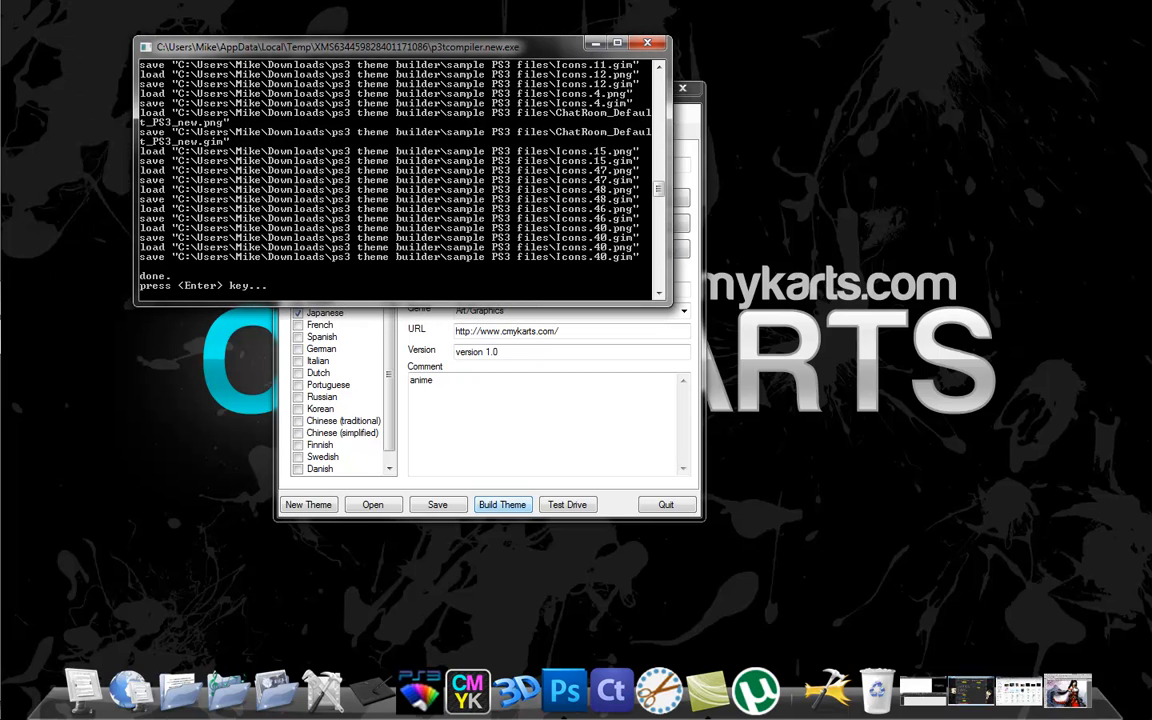
key(Return)
drag(450, 91, 582, 82)
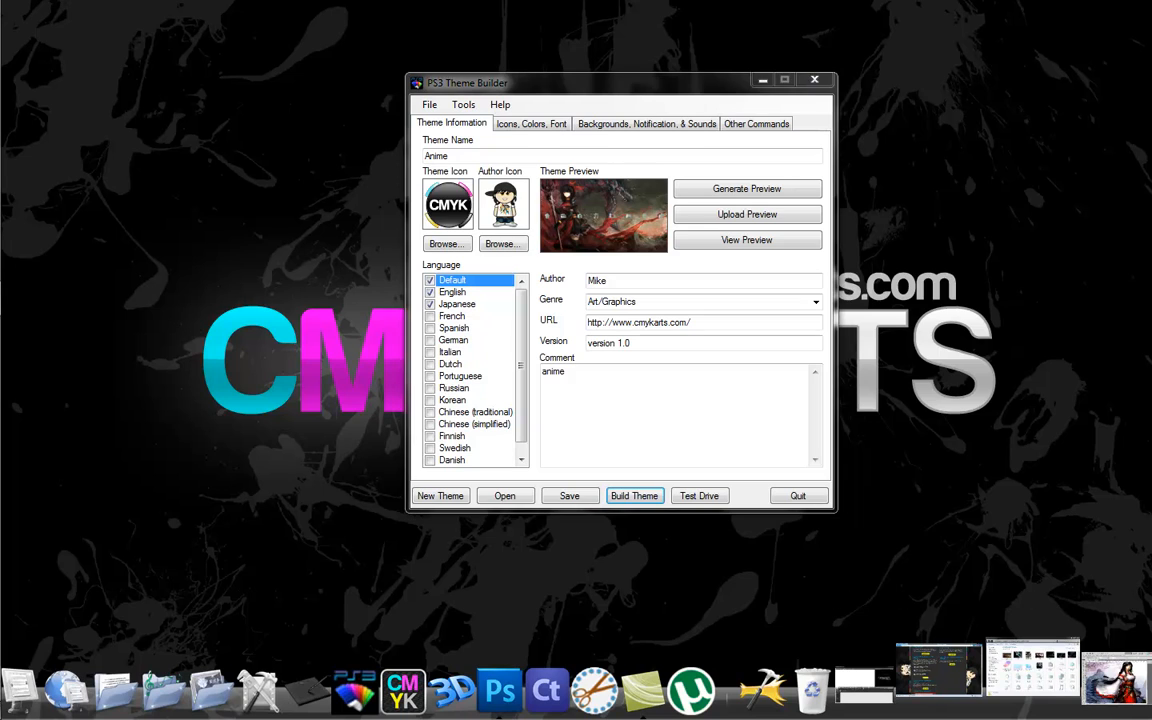
Switch to the sample PS3 files folder in Windows Explorer and rename sample.p3t as anime.p3t.
click(940, 684)
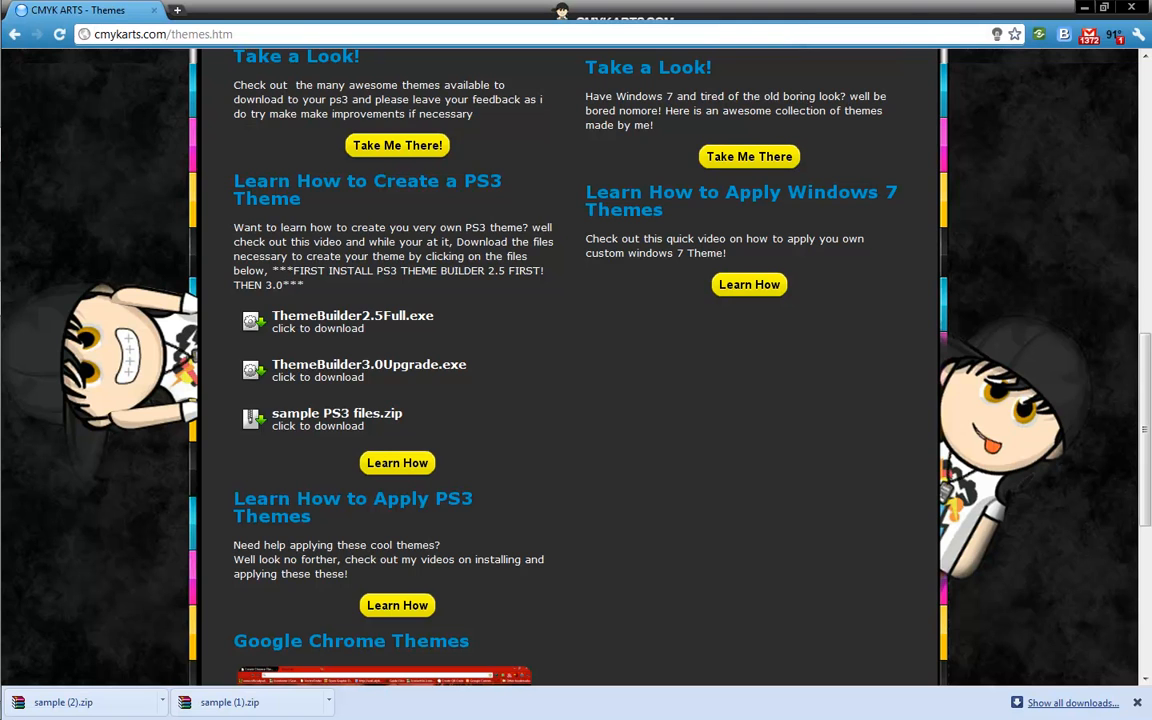
click(1084, 7)
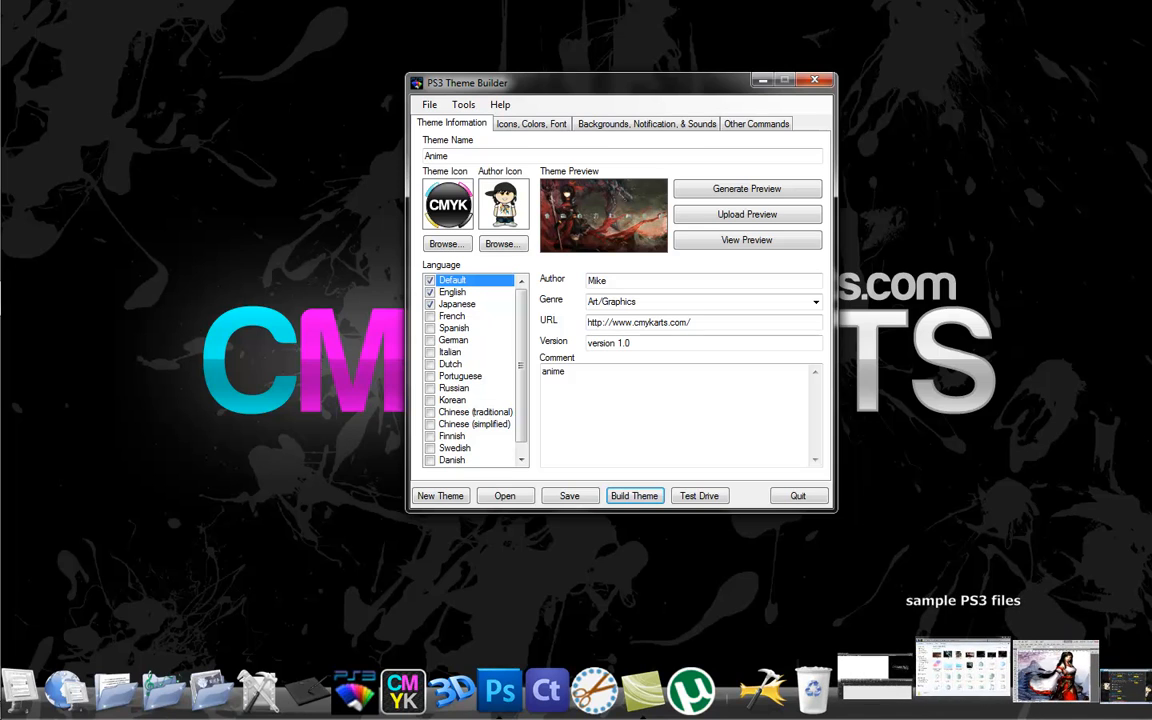
click(963, 668)
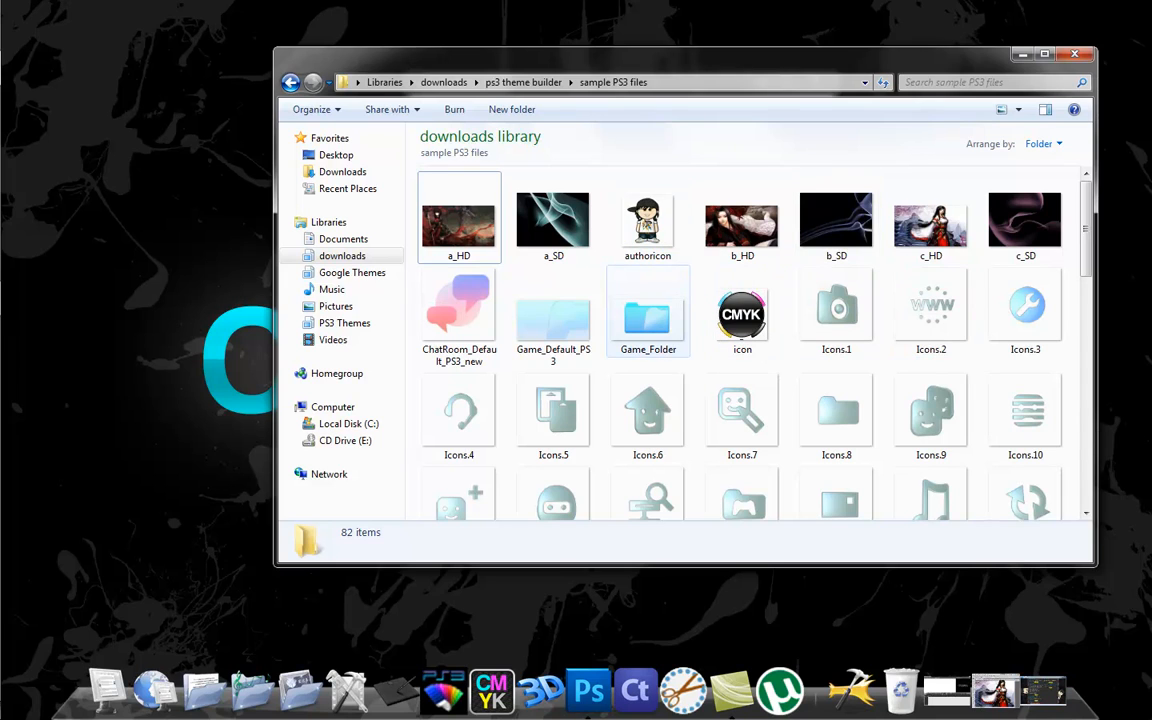
scroll(740, 340, down, 10)
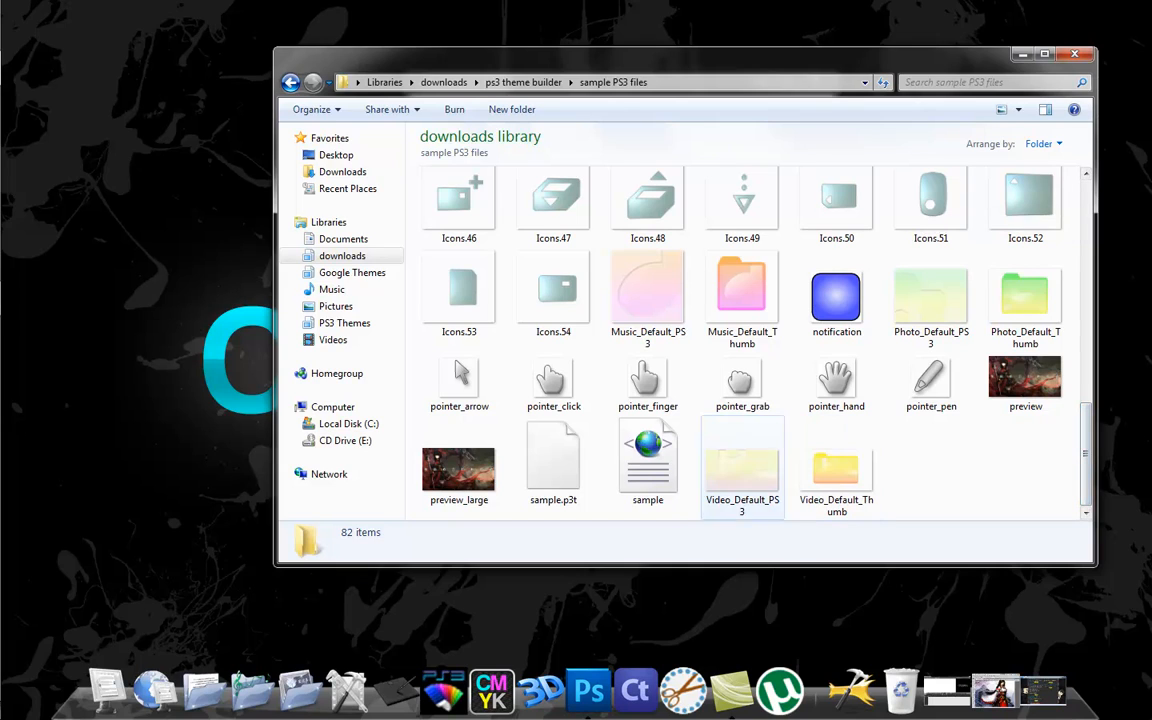
click(553, 462)
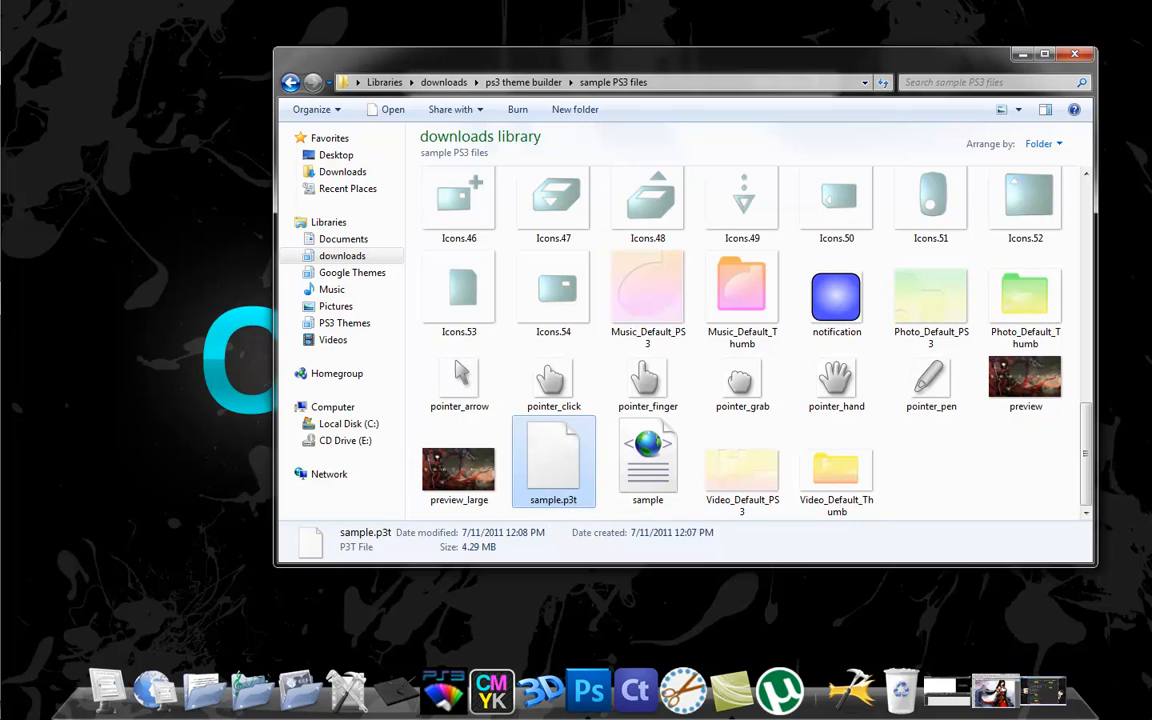
right_click(515, 428)
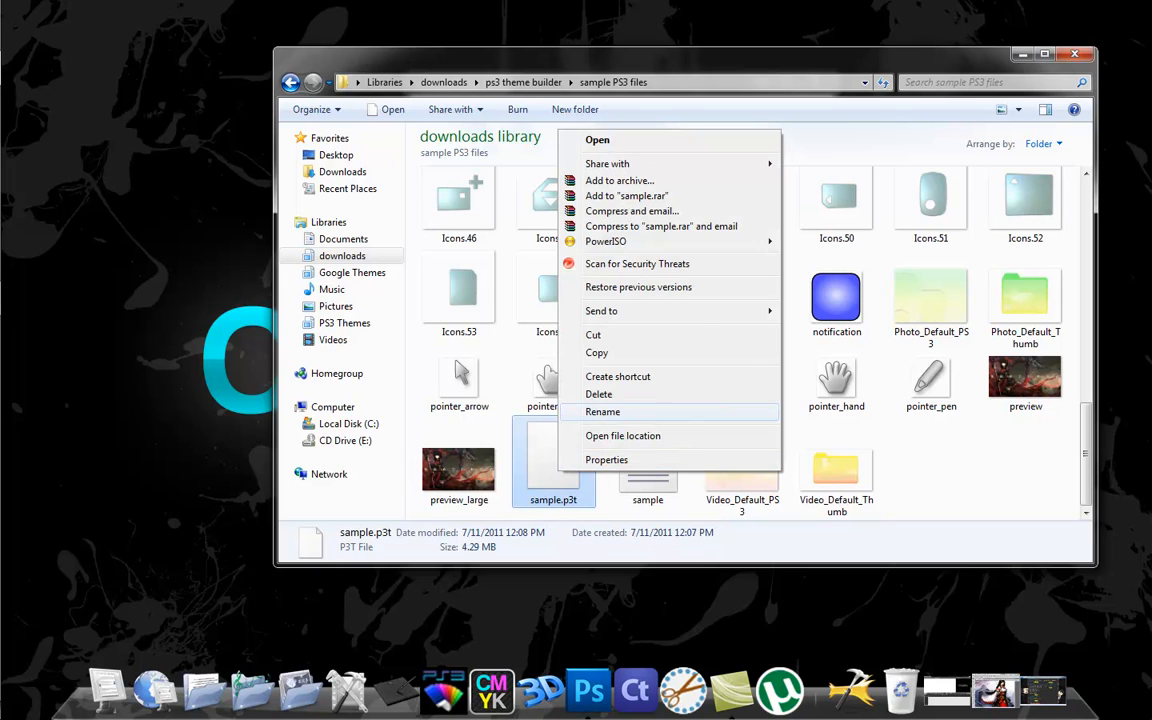
click(604, 409)
text(anime)
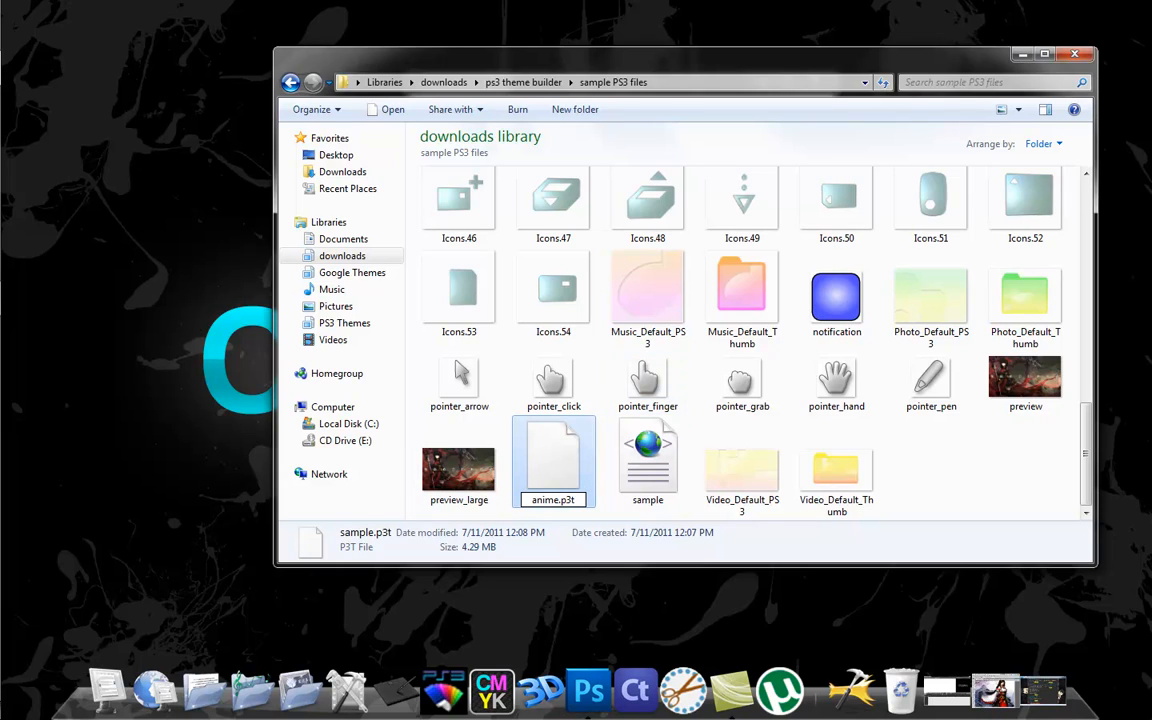
key(Return)
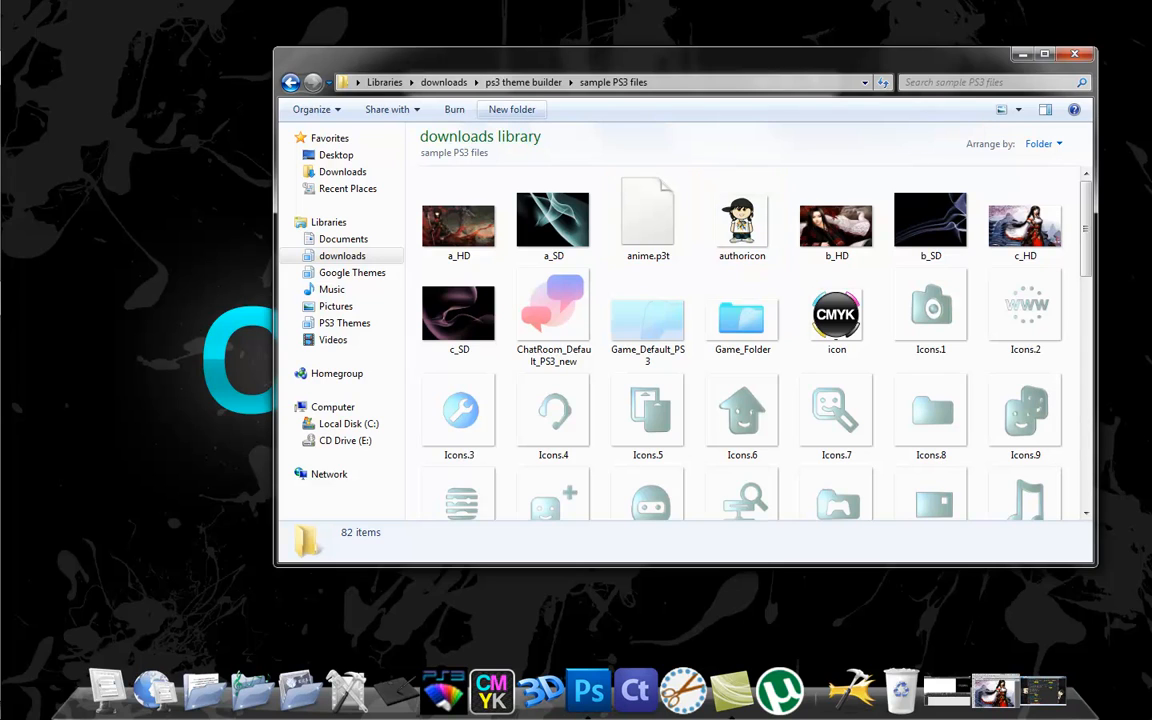
Create a new folder named PS3 inside the sample PS3 files folder.
click(511, 109)
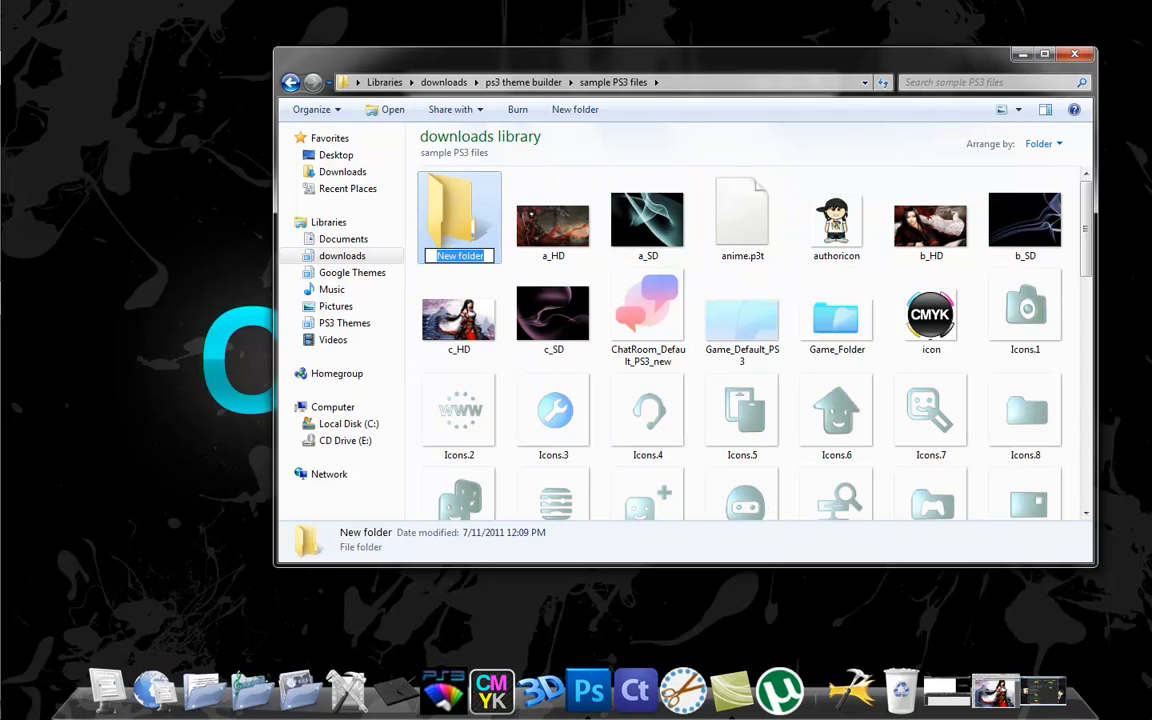
key(Caps_Lock)
text(PS3)
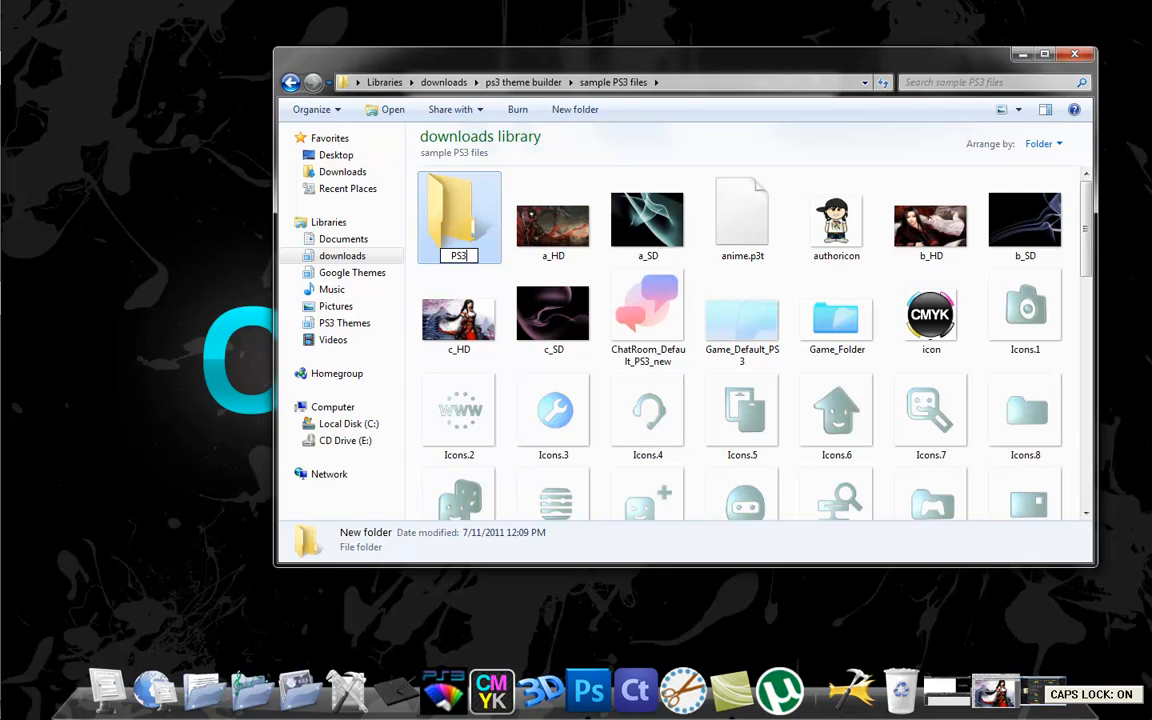
key(Caps_Lock)
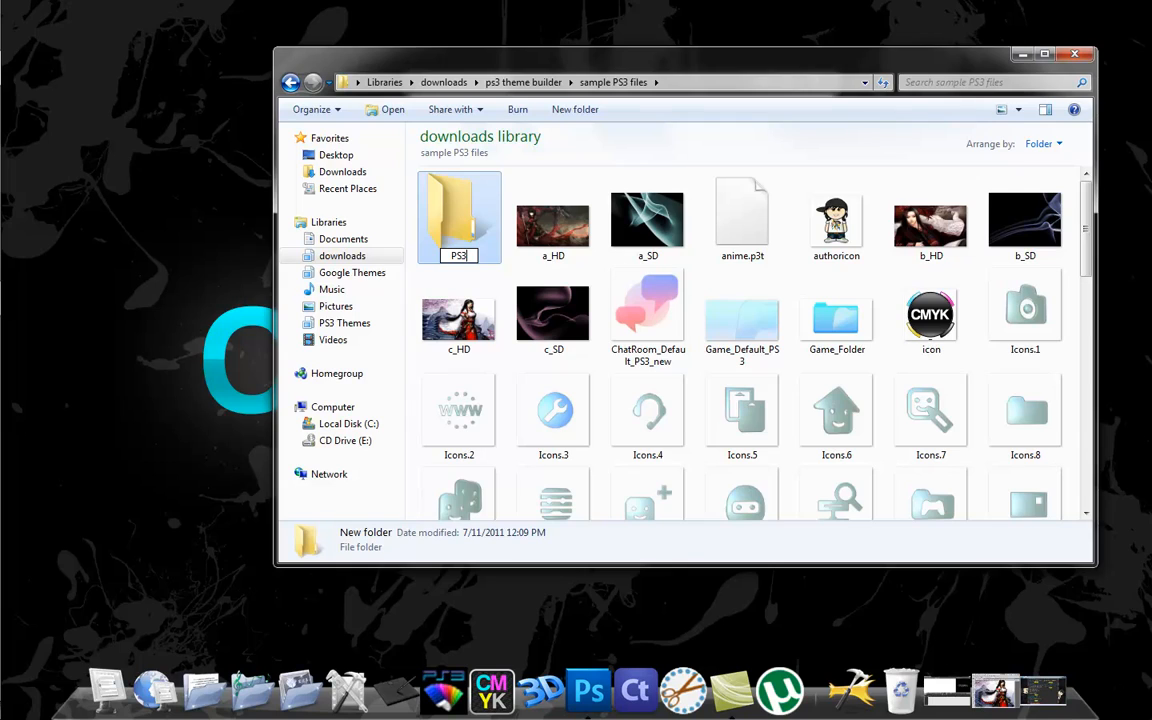
key(Return)
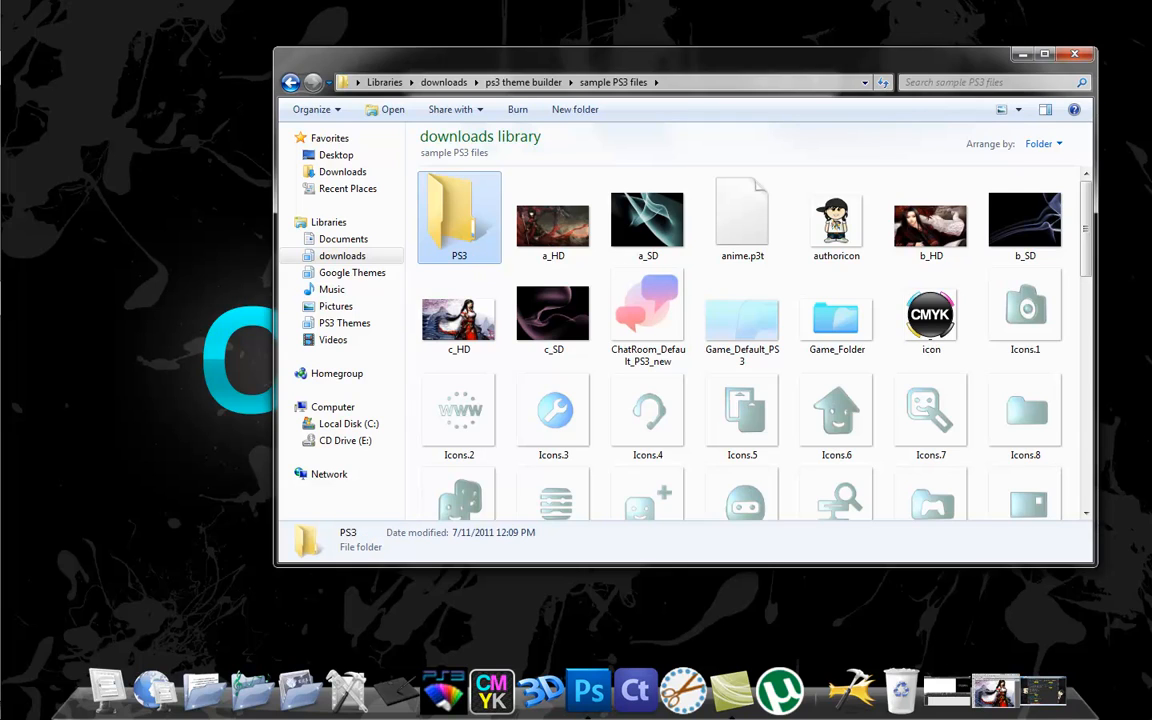
Open the PS3 folder and create a subfolder named THEME in it.
key(Return)
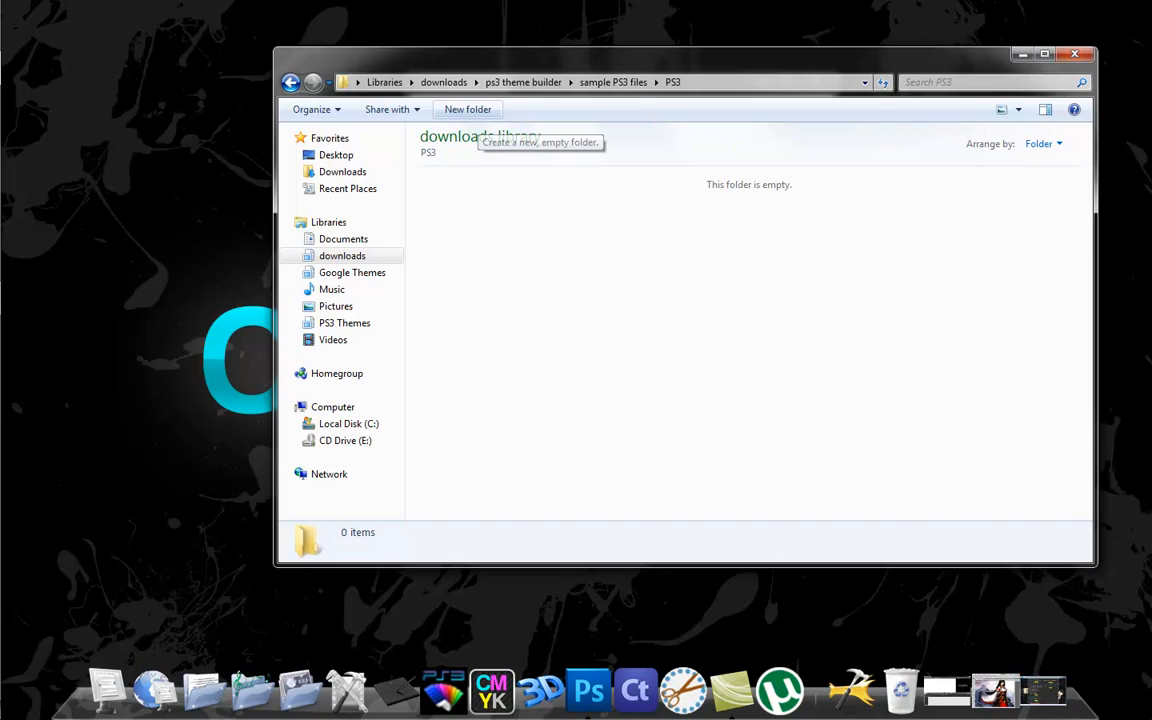
click(467, 109)
key(Caps_Lock)
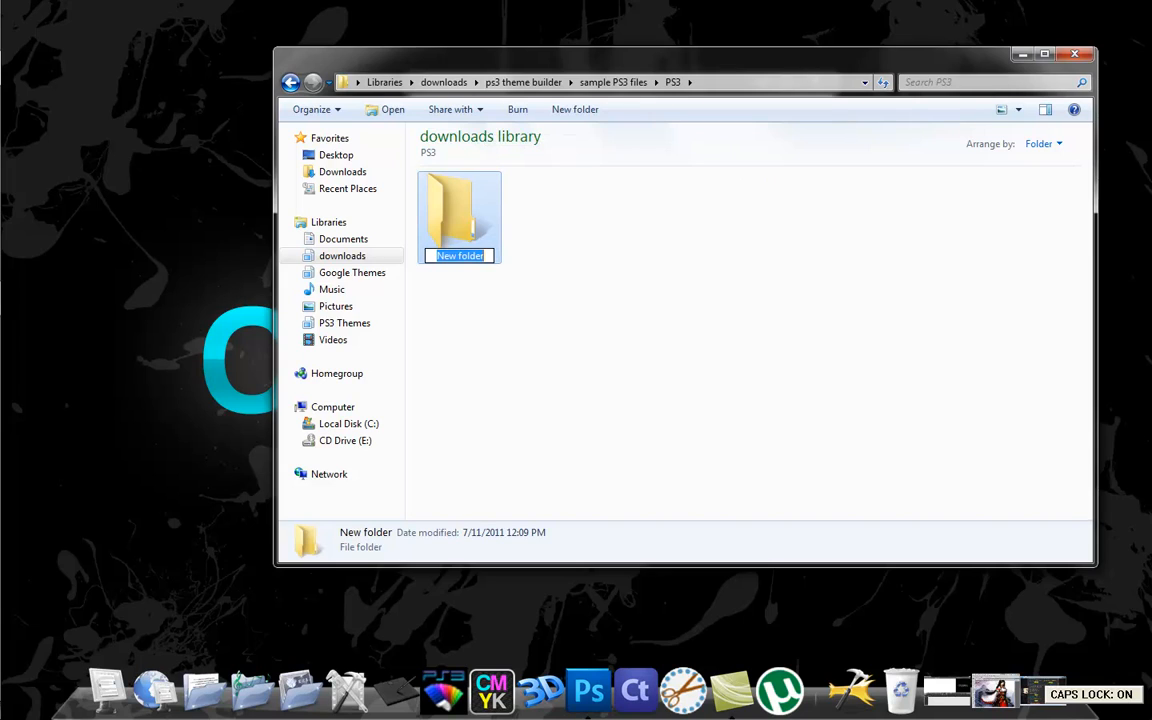
text(THEME)
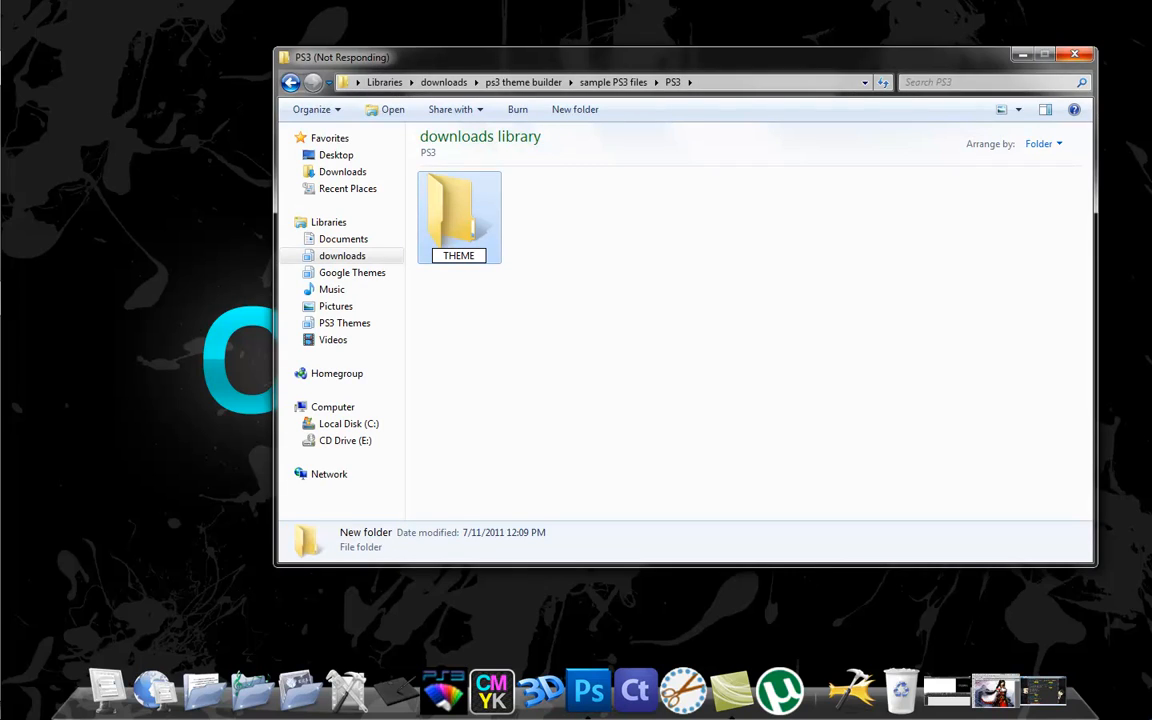
key(Return)
Copy anime.p3t from the sample PS3 files folder into PS3\THEME, and minimize the folder and PS3 Theme Builder windows.
click(614, 83)
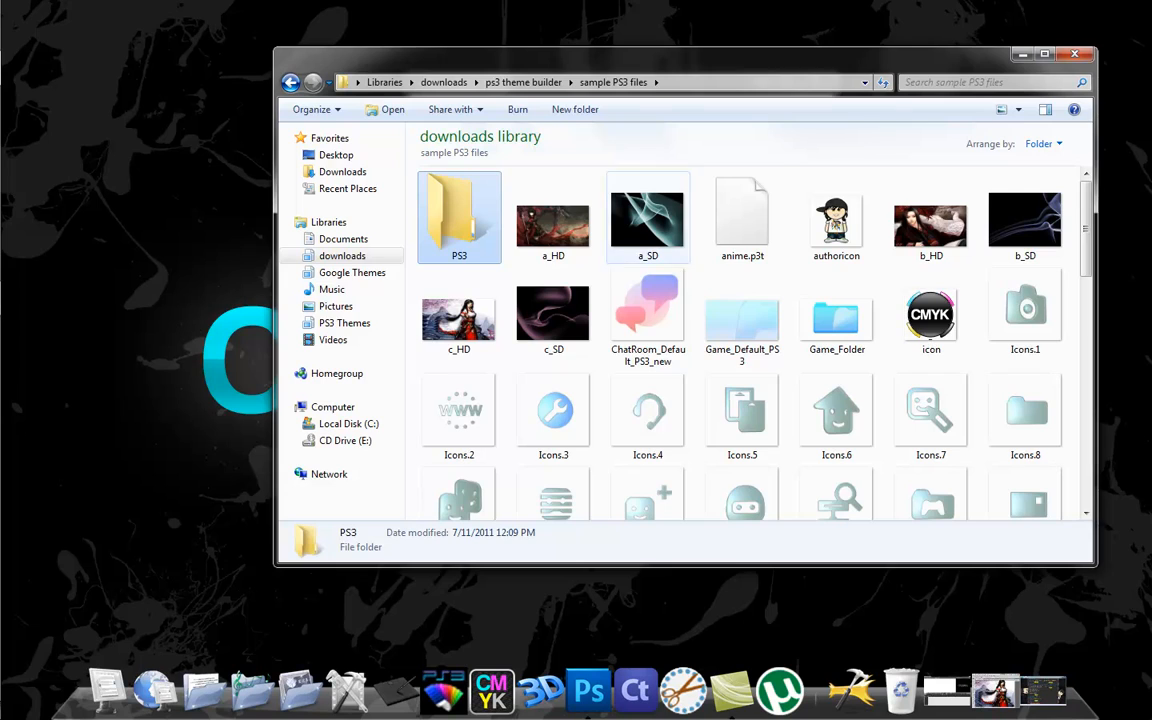
right_click(750, 210)
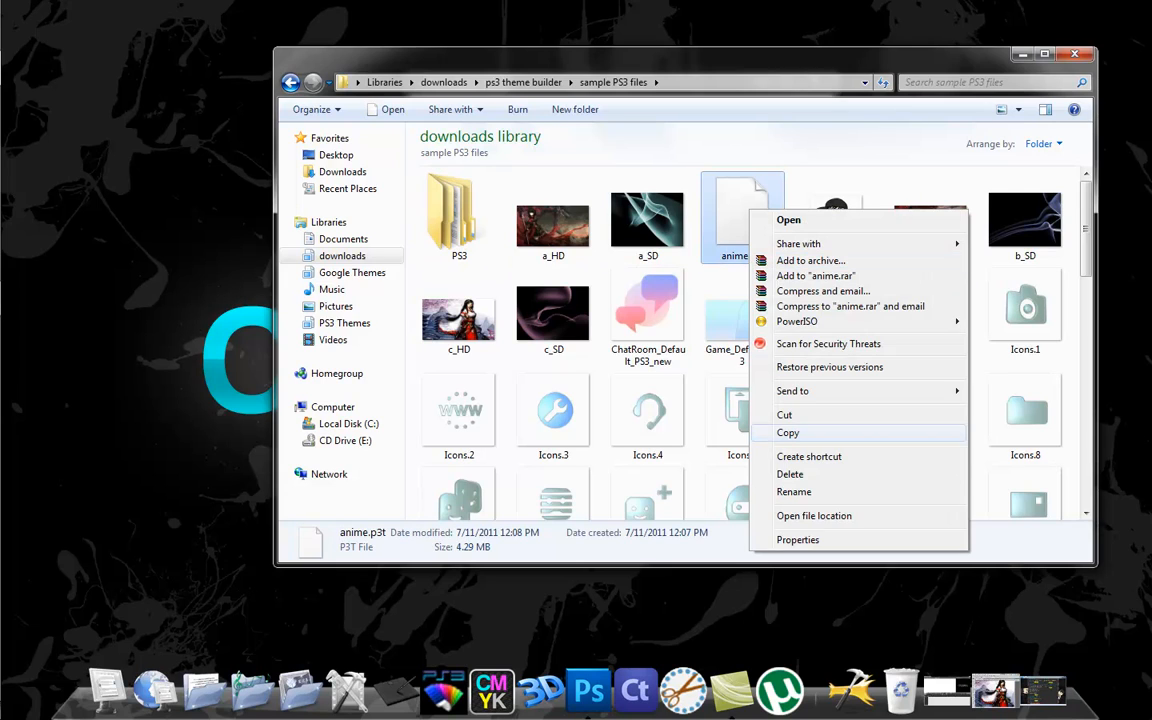
click(790, 433)
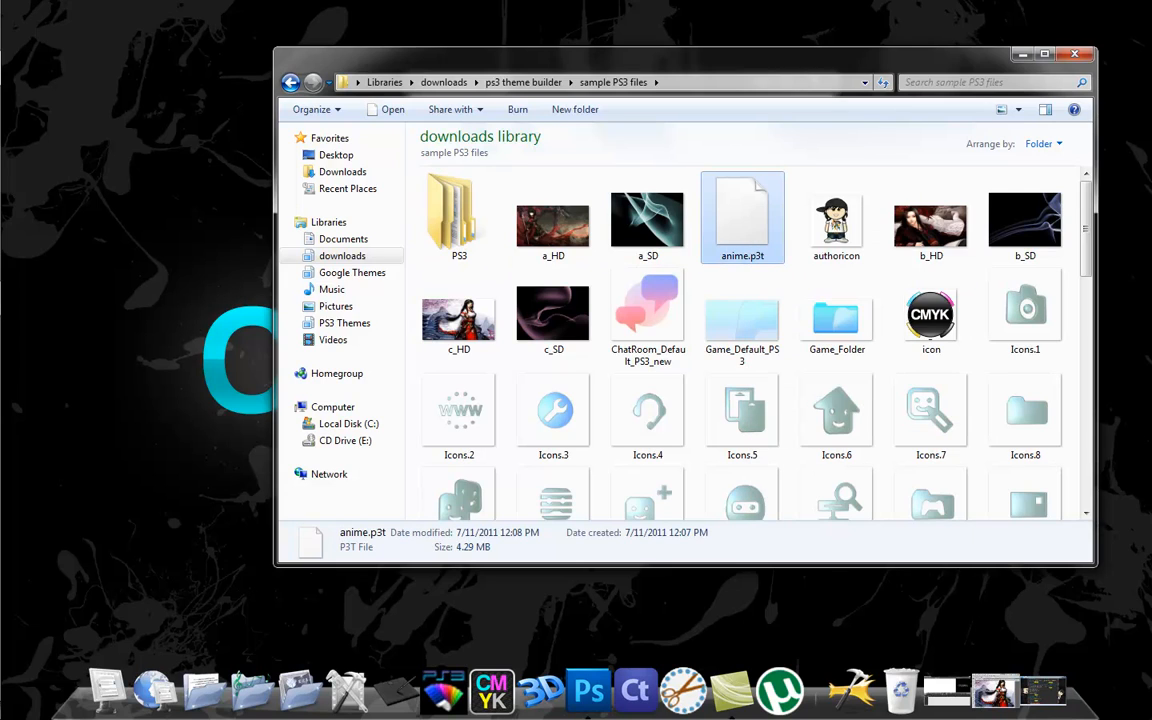
click(459, 217)
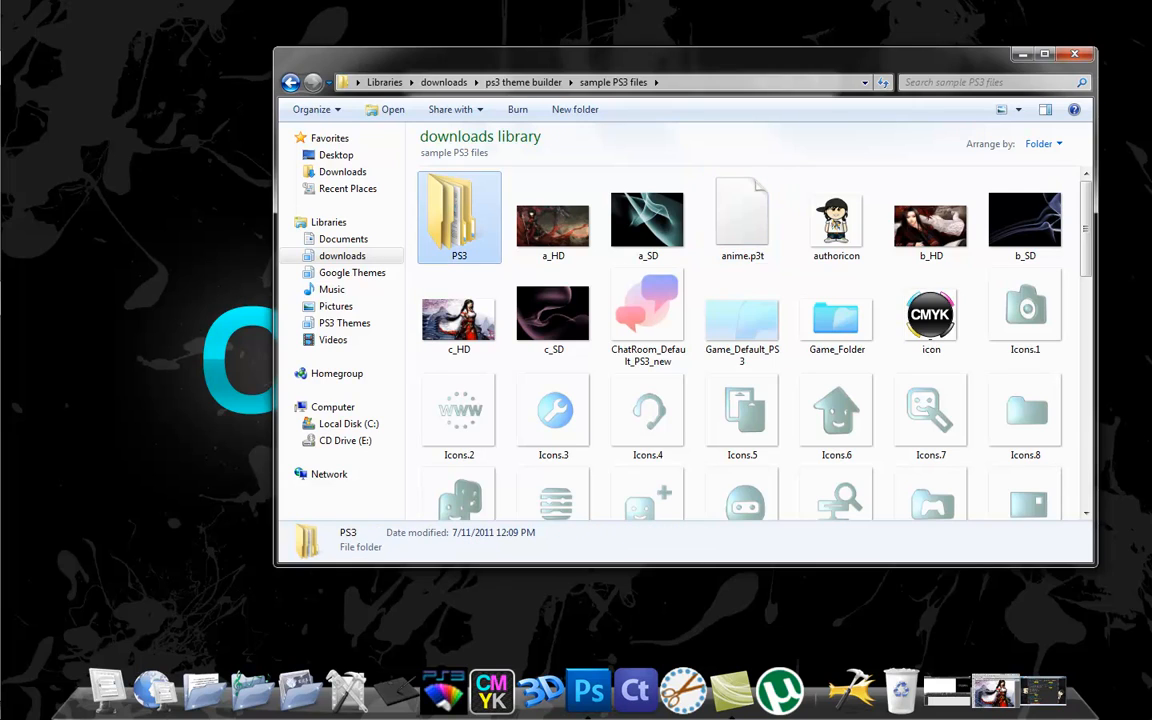
double_click(459, 217)
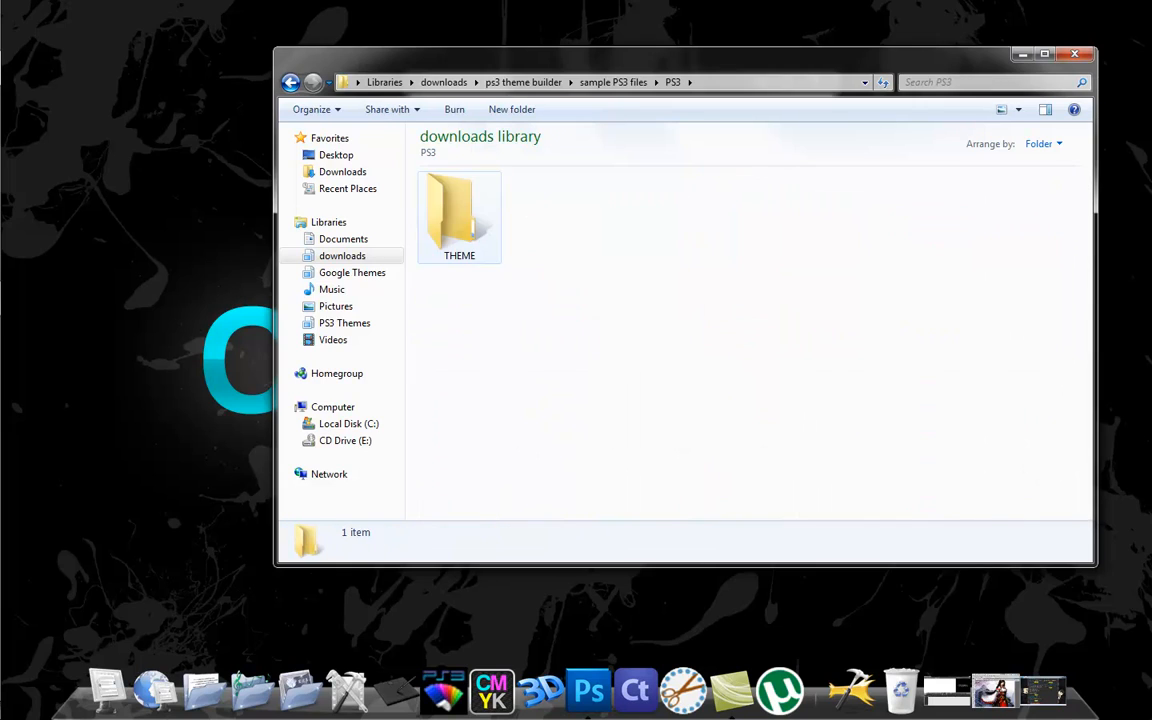
click(459, 217)
double_click(459, 217)
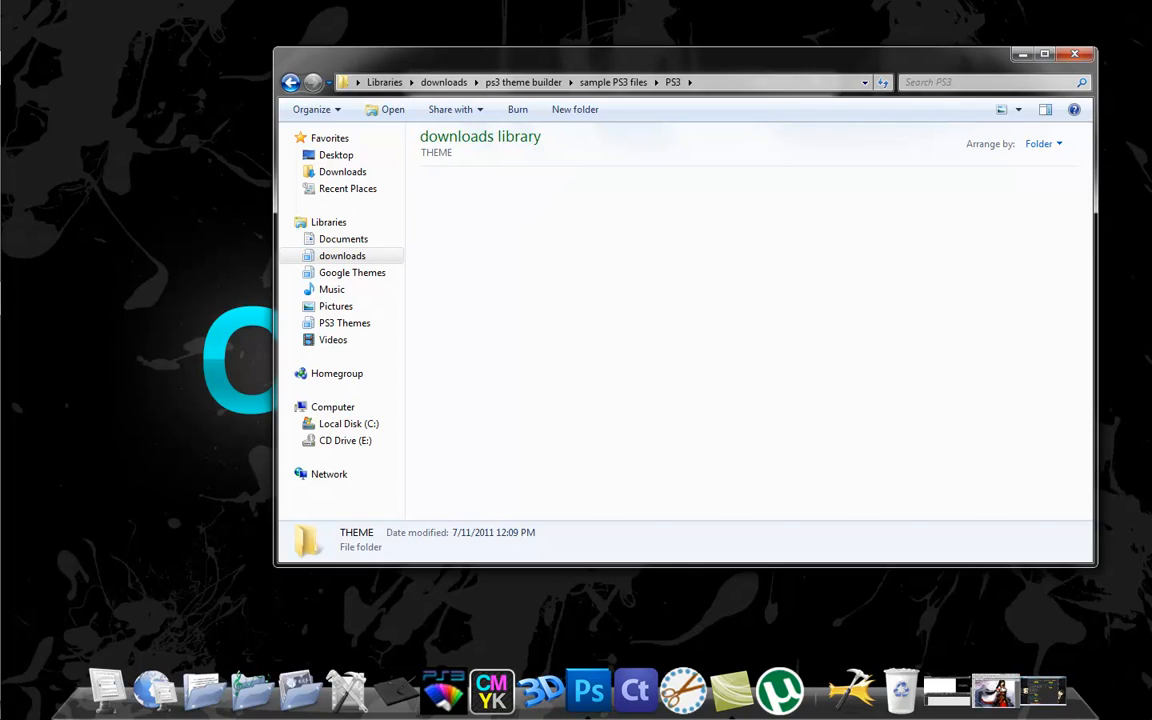
right_click(538, 216)
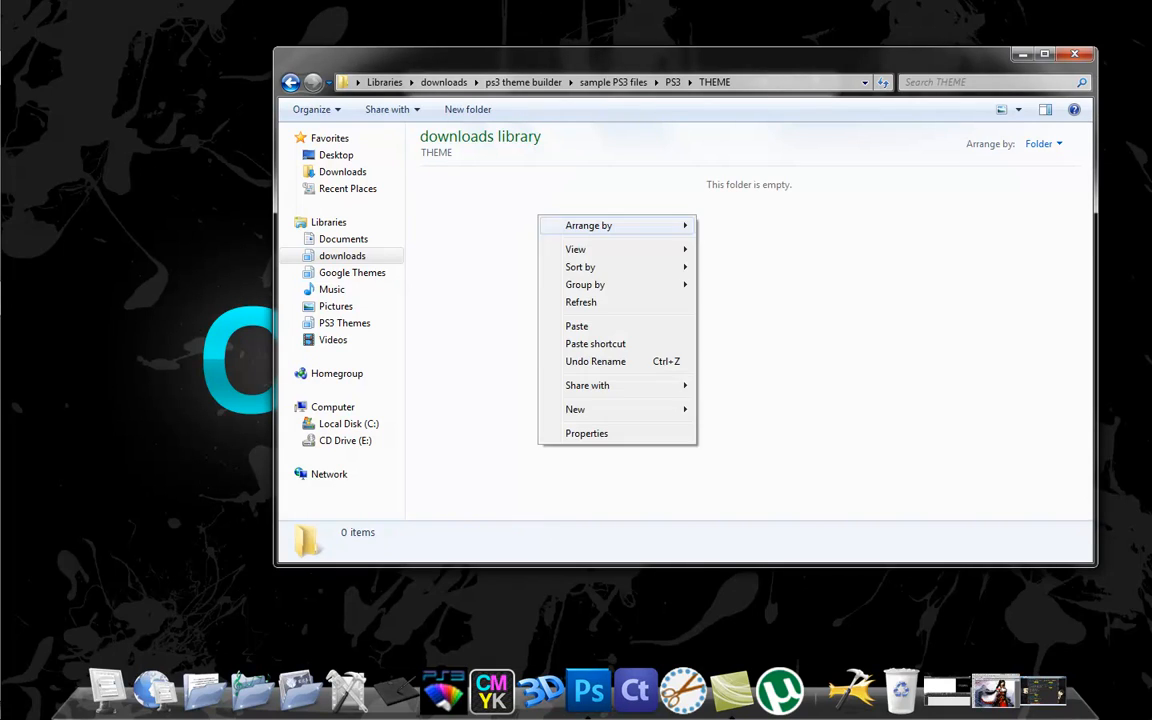
click(577, 326)
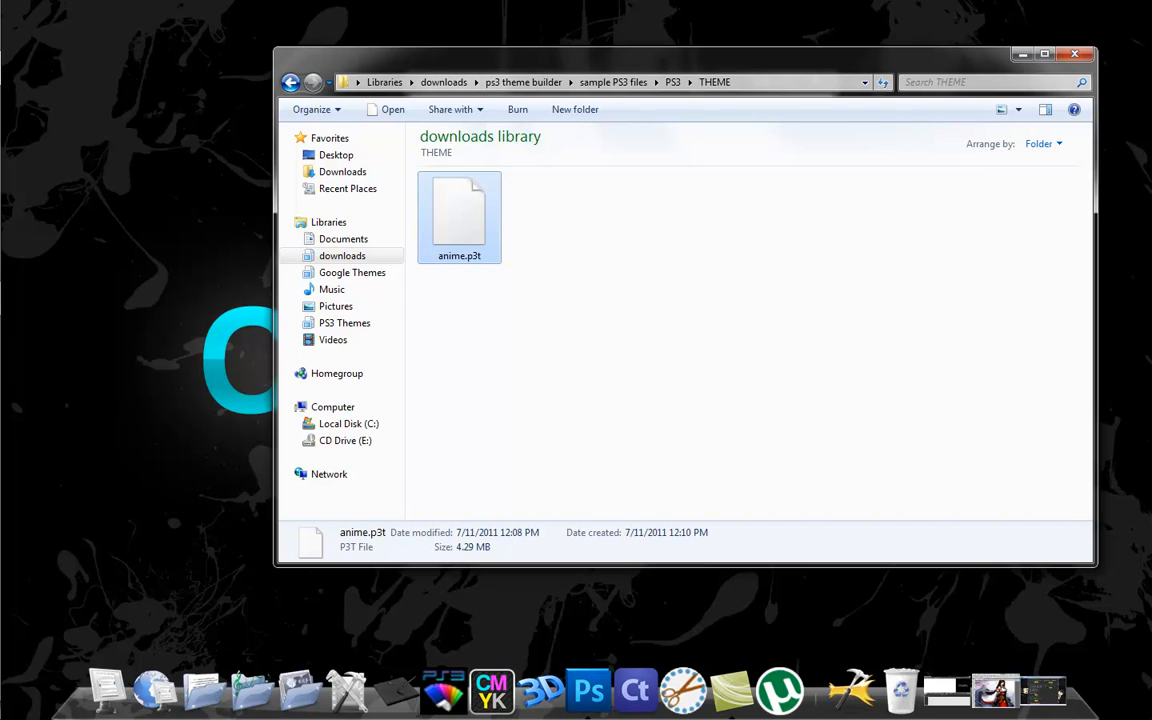
click(1021, 54)
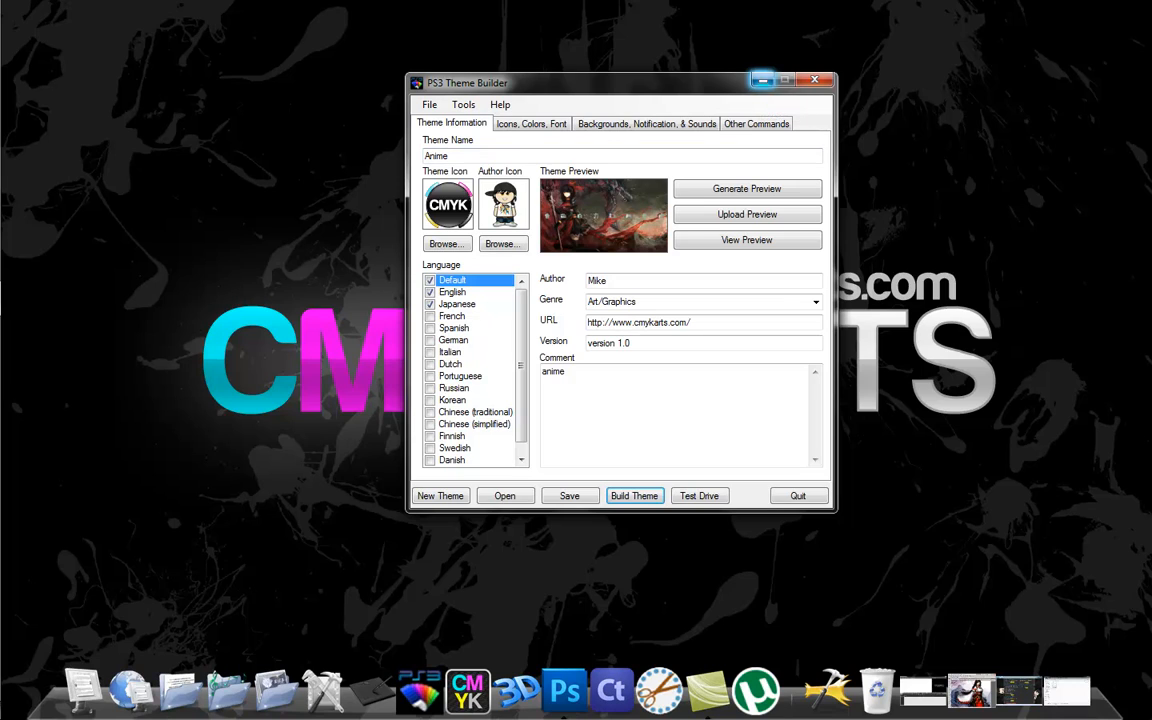
click(762, 80)
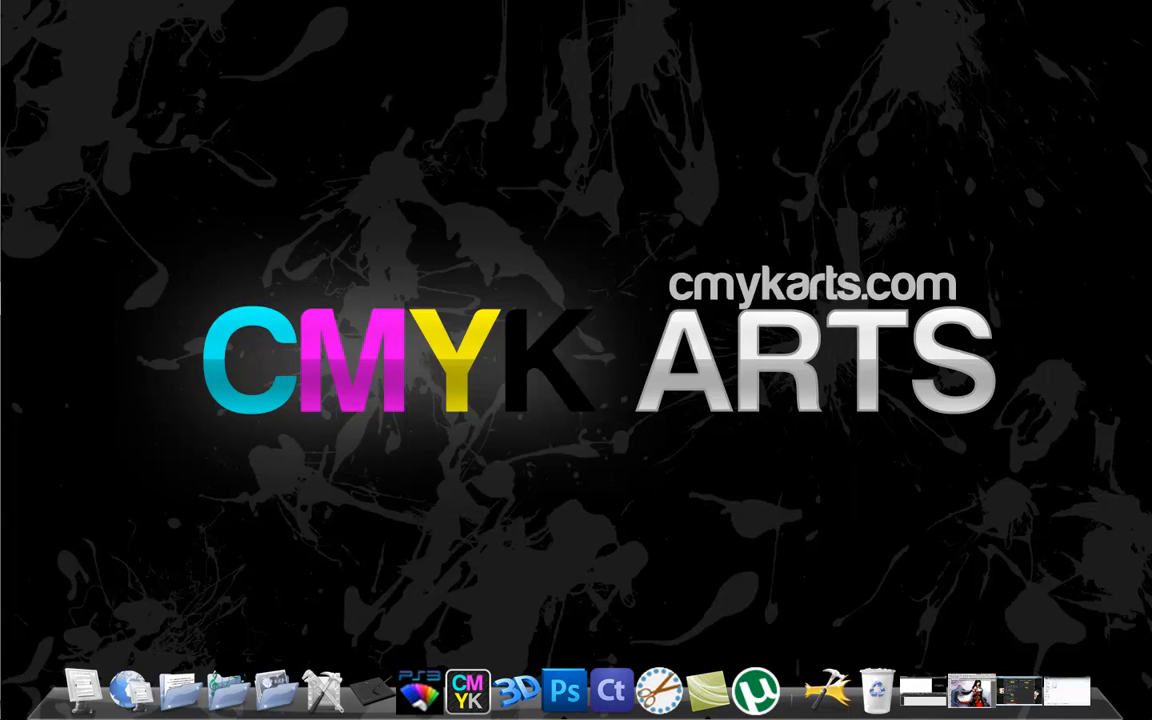